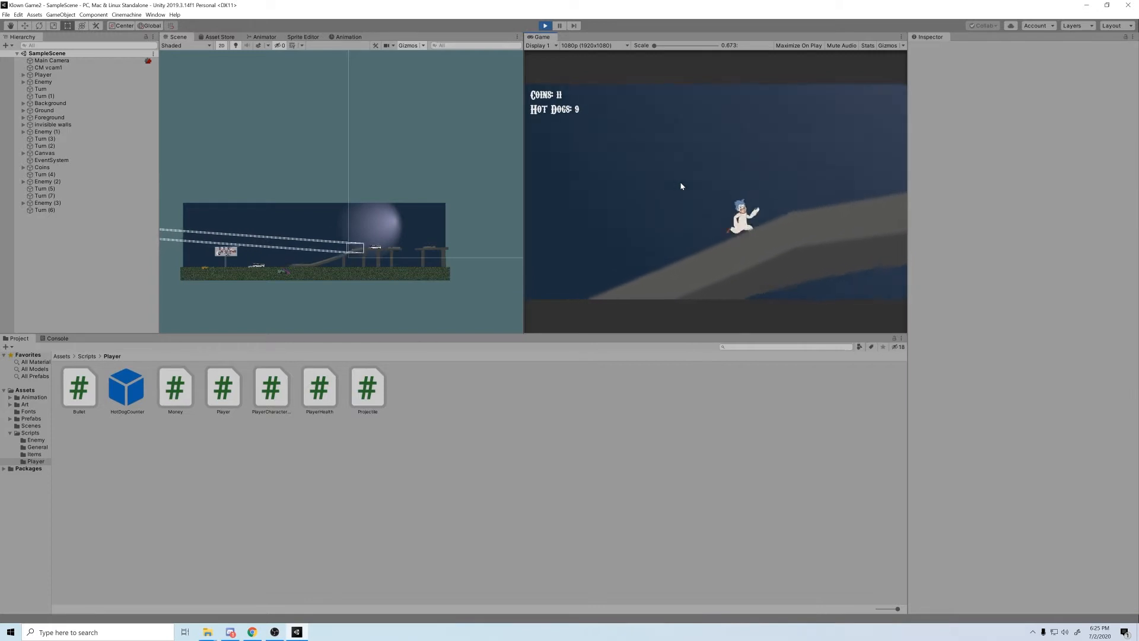
Step: Restart the clown platformer in Play mode and test running, jumping and throwing hot dogs at enemies
key(space)
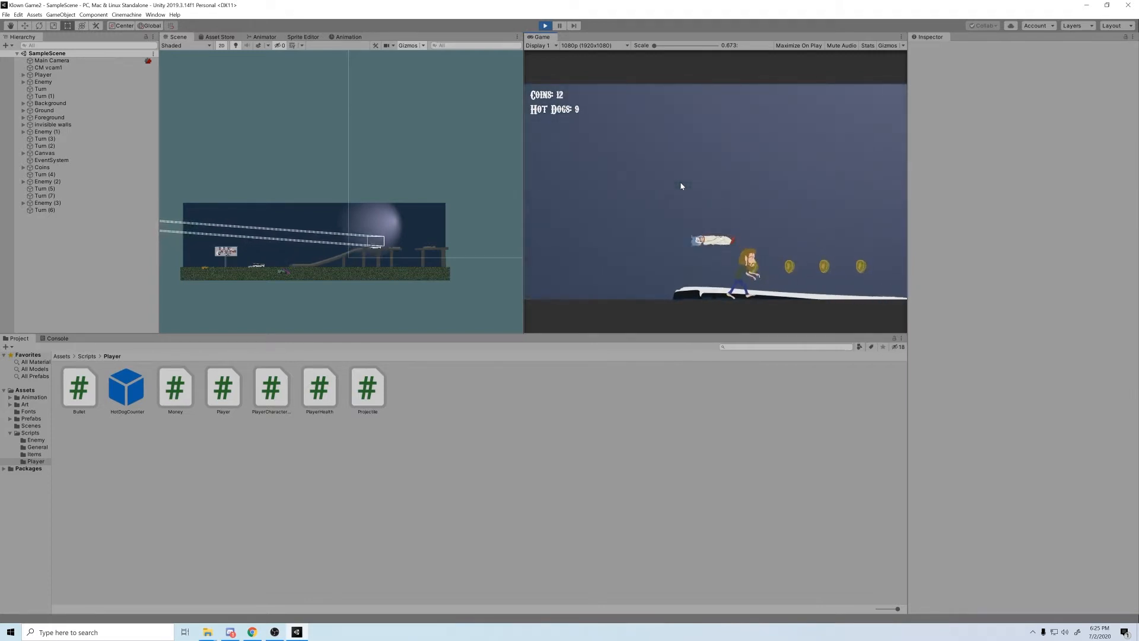
click(544, 26)
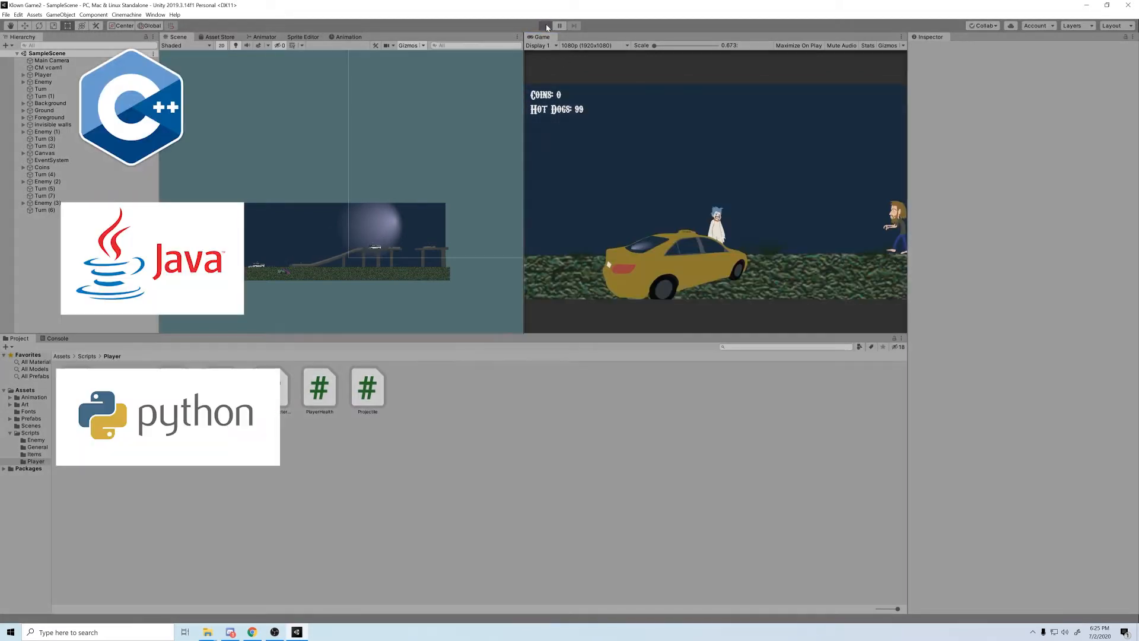
click(663, 161)
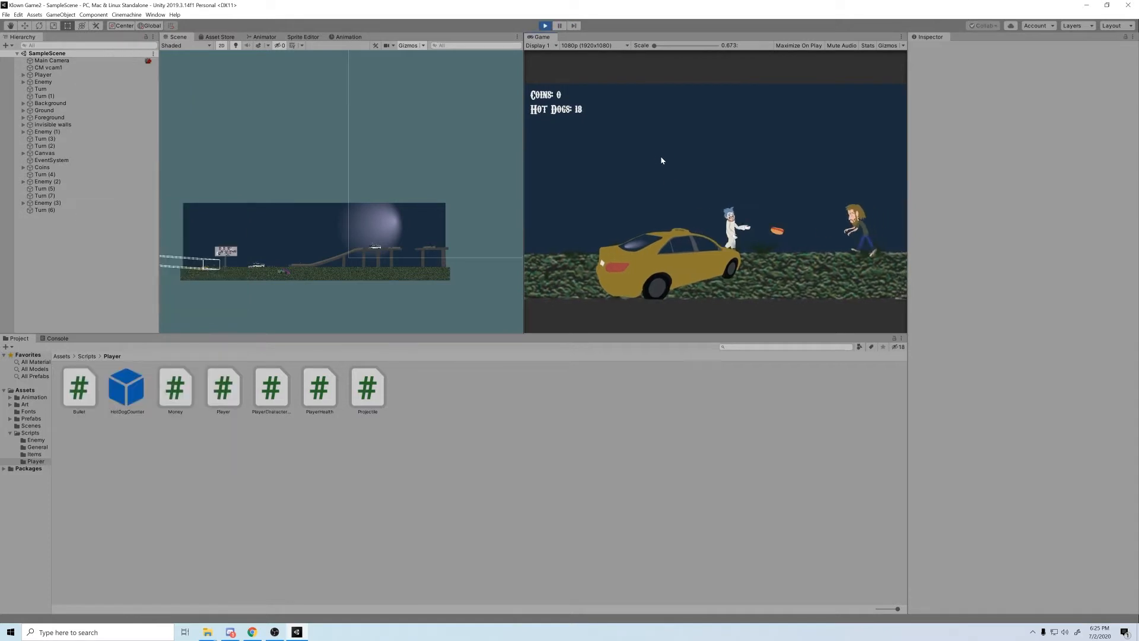
key(d)
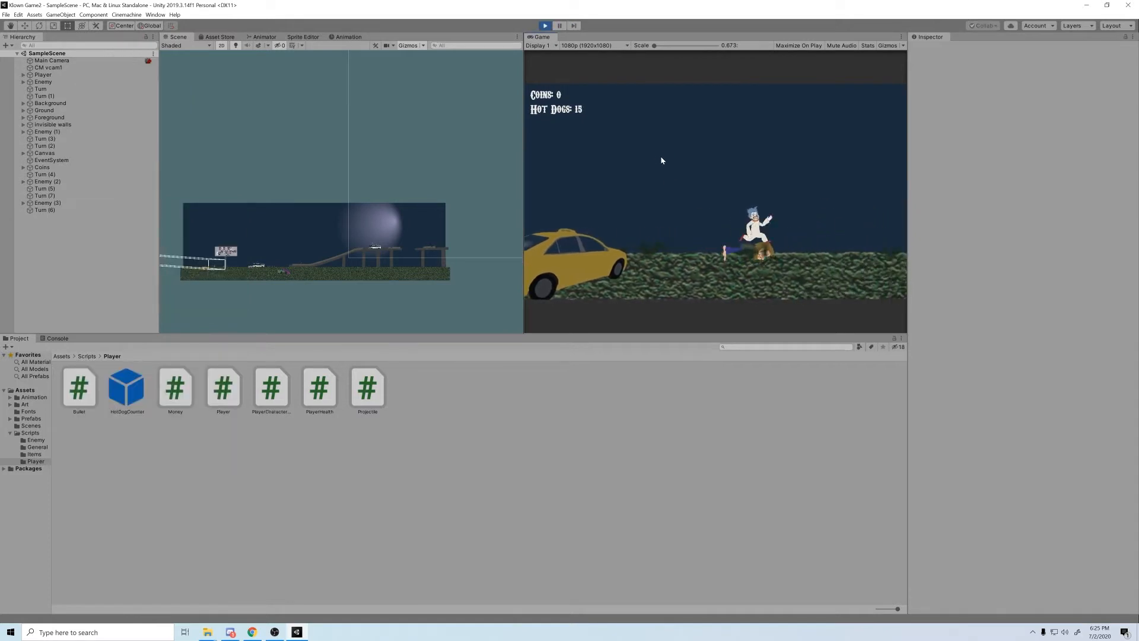
key(space)
key(space)
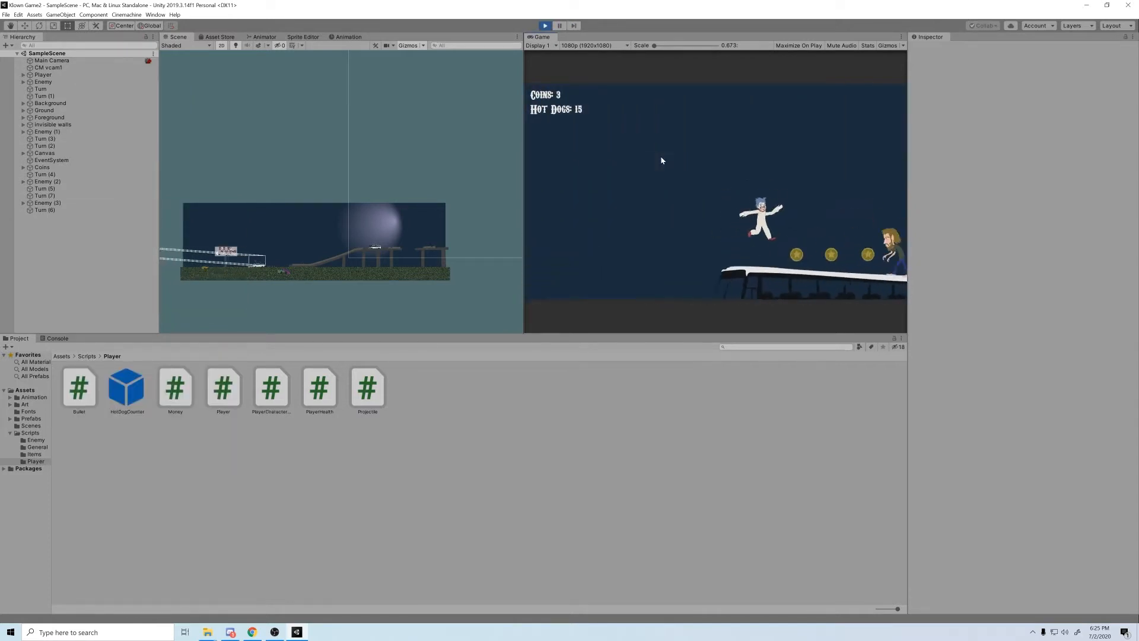
click(662, 160)
click(663, 161)
click(663, 161)
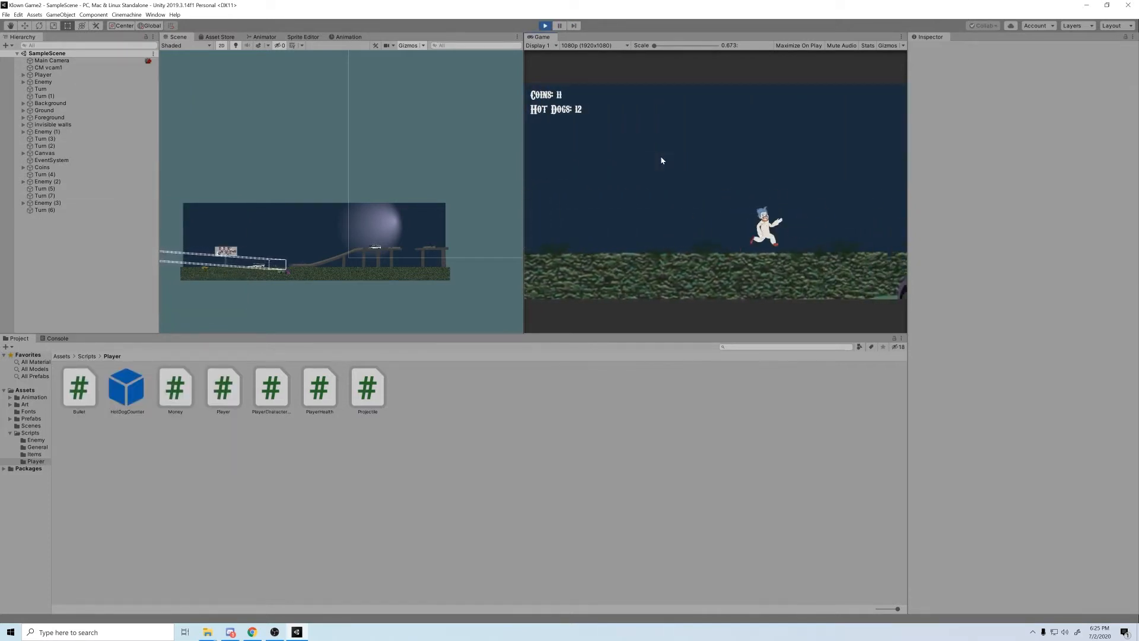
key(space)
click(662, 160)
click(662, 160)
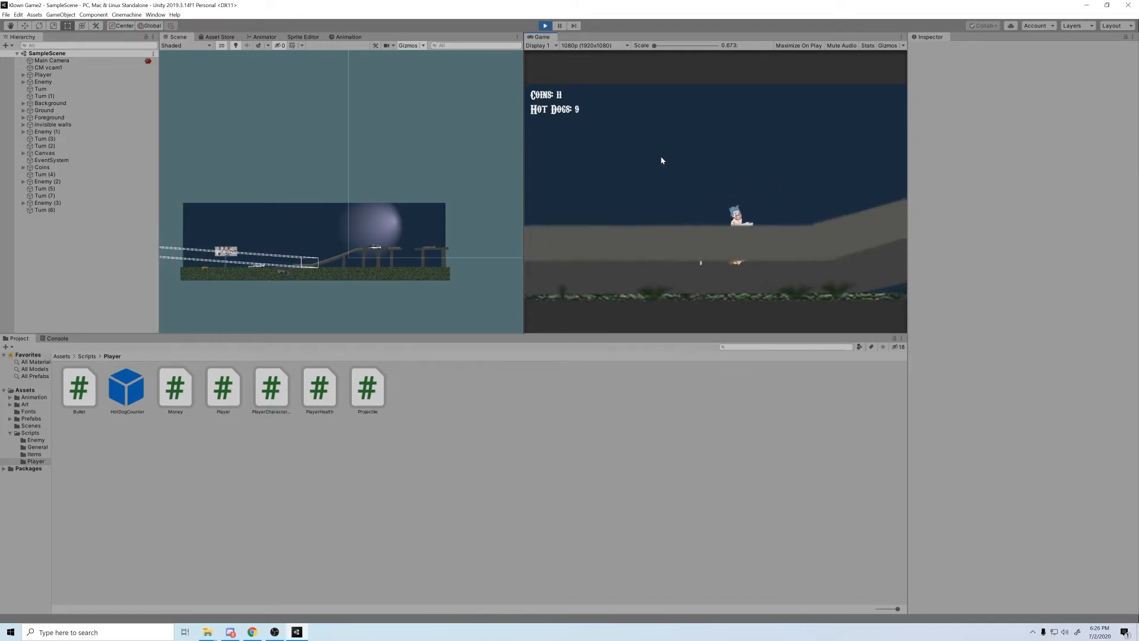
click(662, 161)
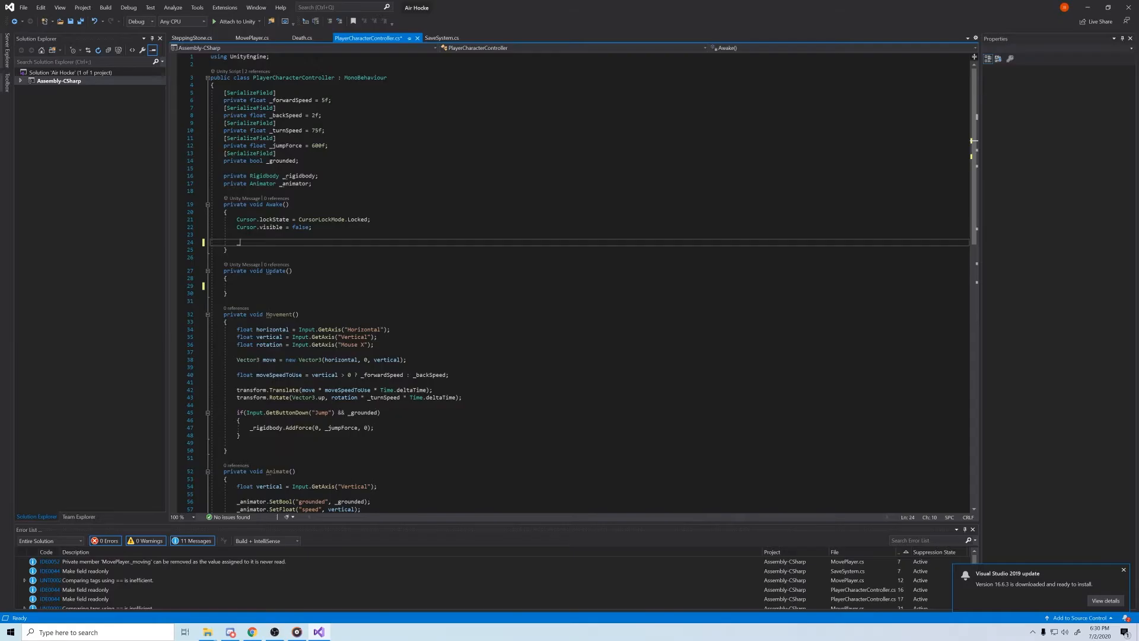
Step: In Awake, assign _rigidbody with GetComponent<Rigidbody>() and _animator with GetComponent<Animator>()
text(_rigidbody = GetCompo)
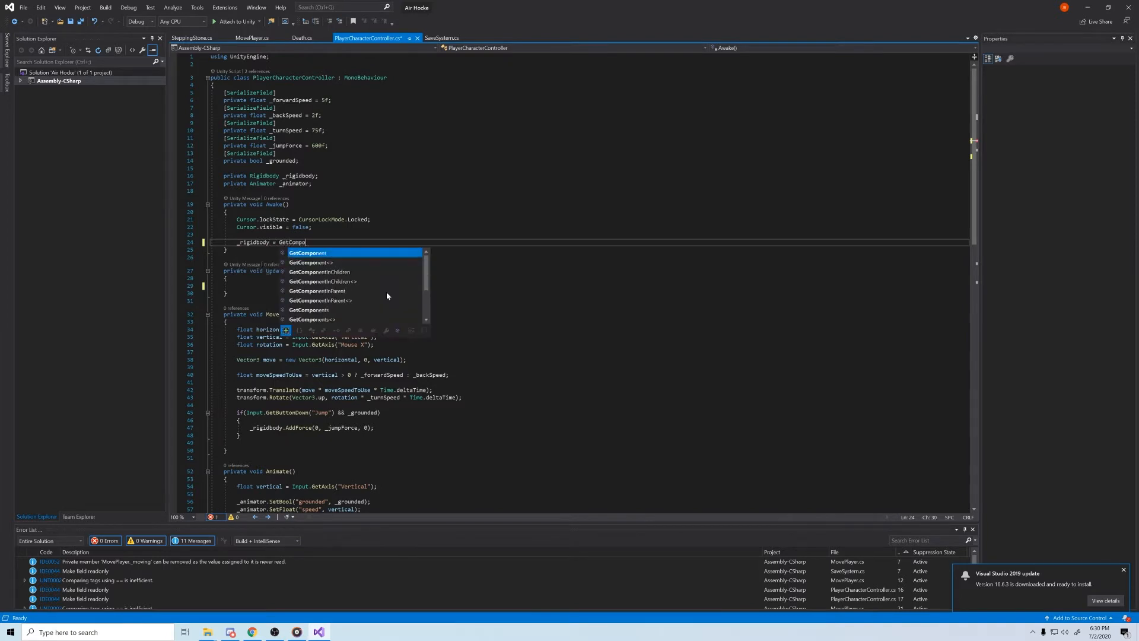
key(Tab)
text(<Rigidbo)
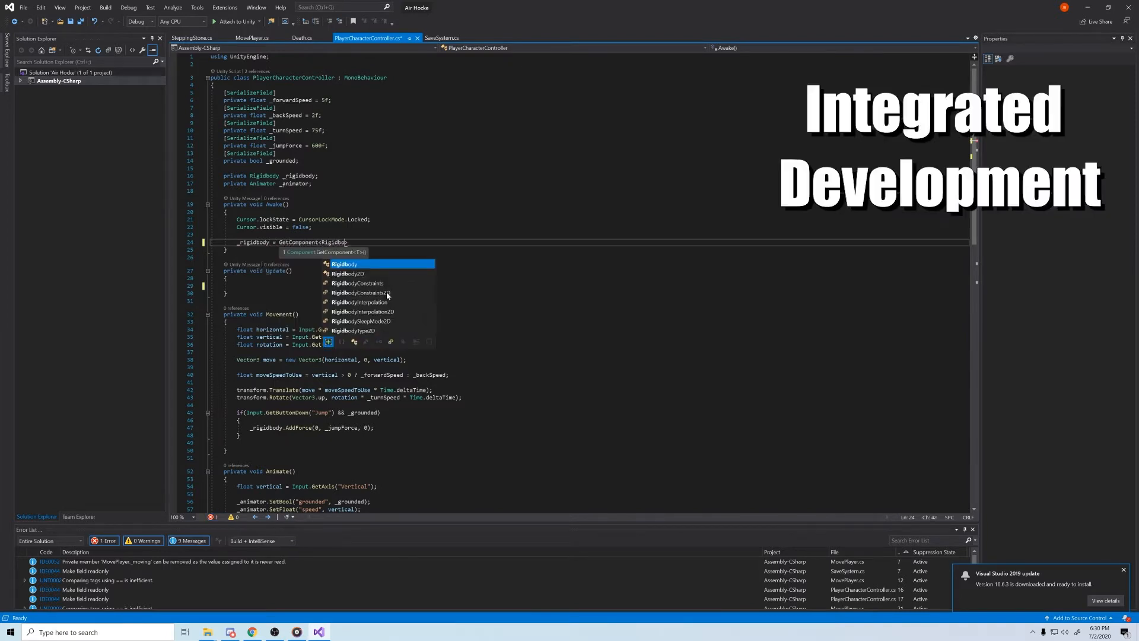
text(dy>();)
key(Return)
text(_anm)
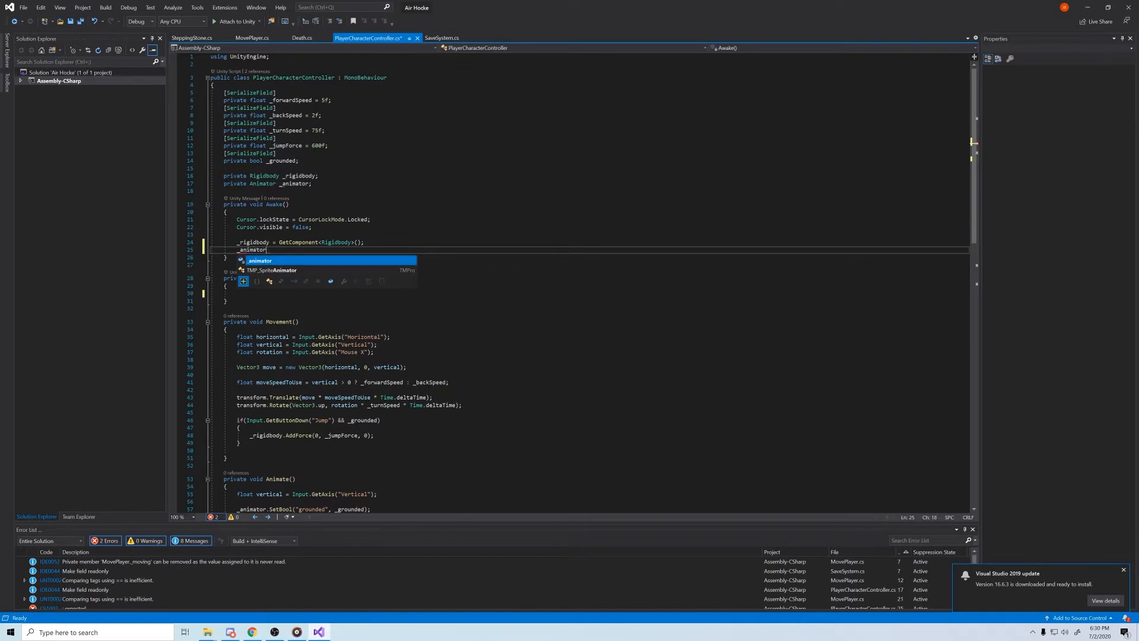
key(Tab)
text(= GetComponent<Animator>();)
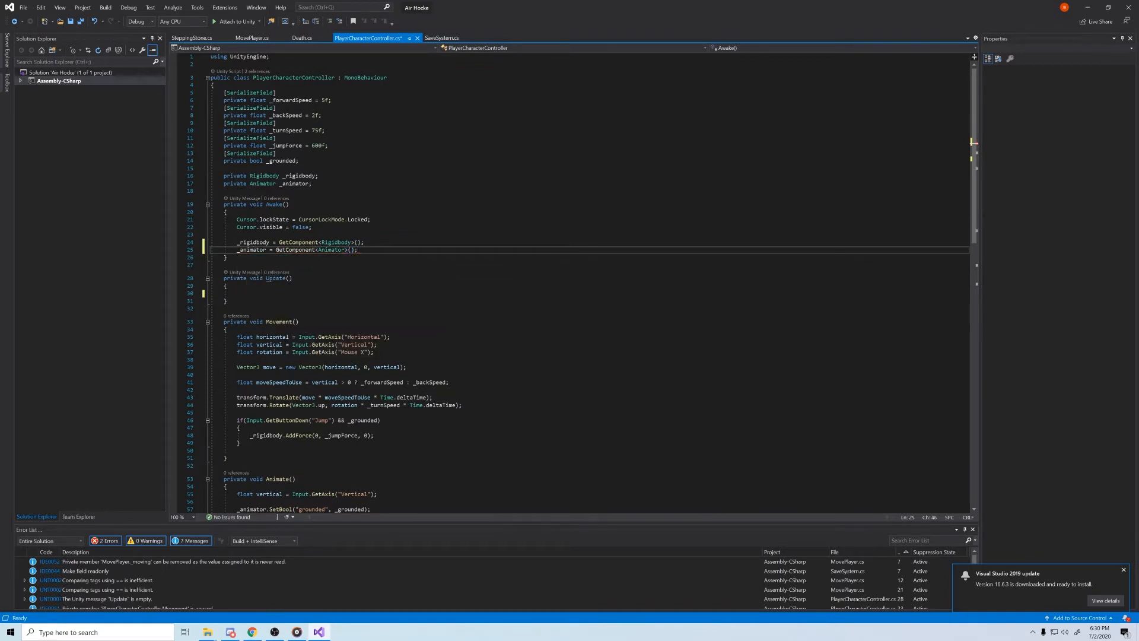
Step: Call Movement() and Animate() inside the Update method and save the script
click(386, 292)
text(Movement()
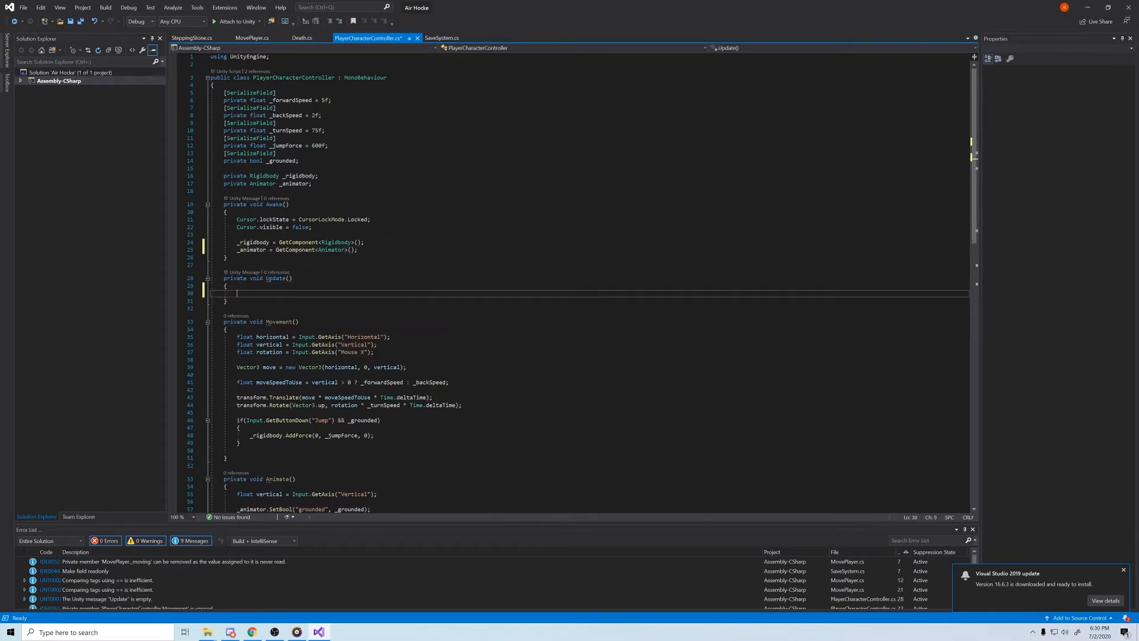
text();)
key(Return)
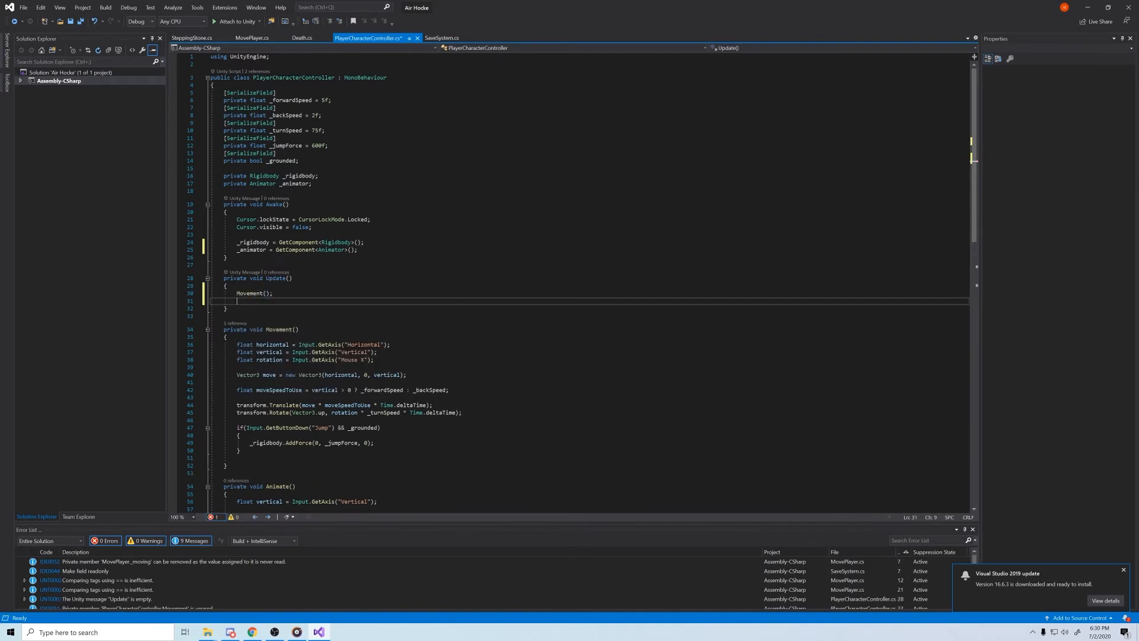
text(Animate();)
key(ctrl+s)
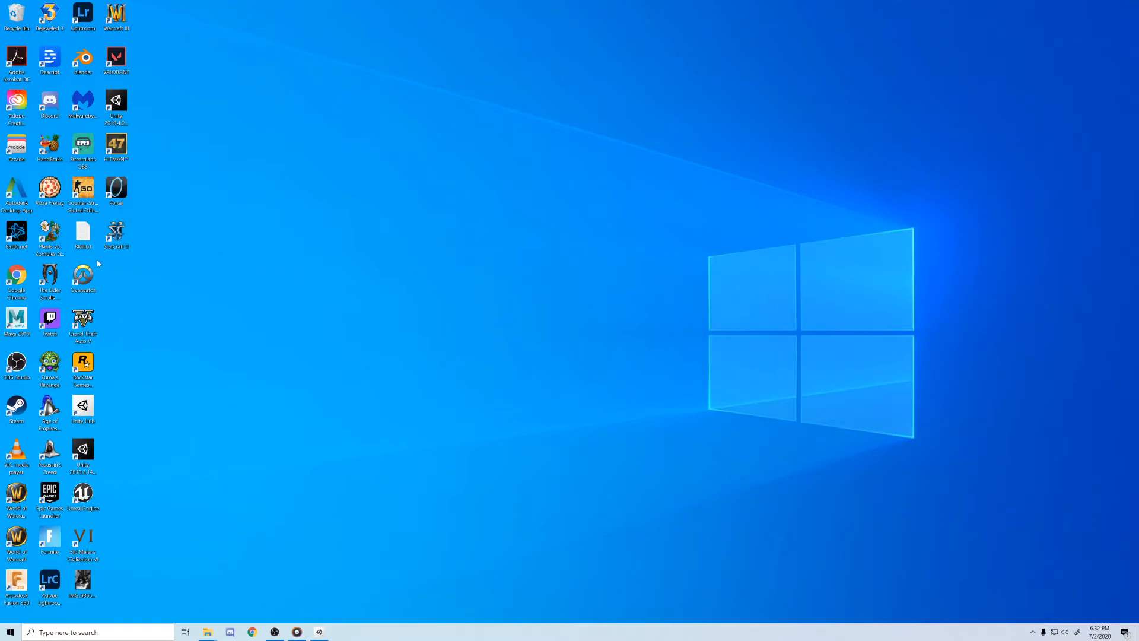
Step: In Google Chrome, search for "unity engine download" and open Unity's official download page
double_click(8, 289)
text(un)
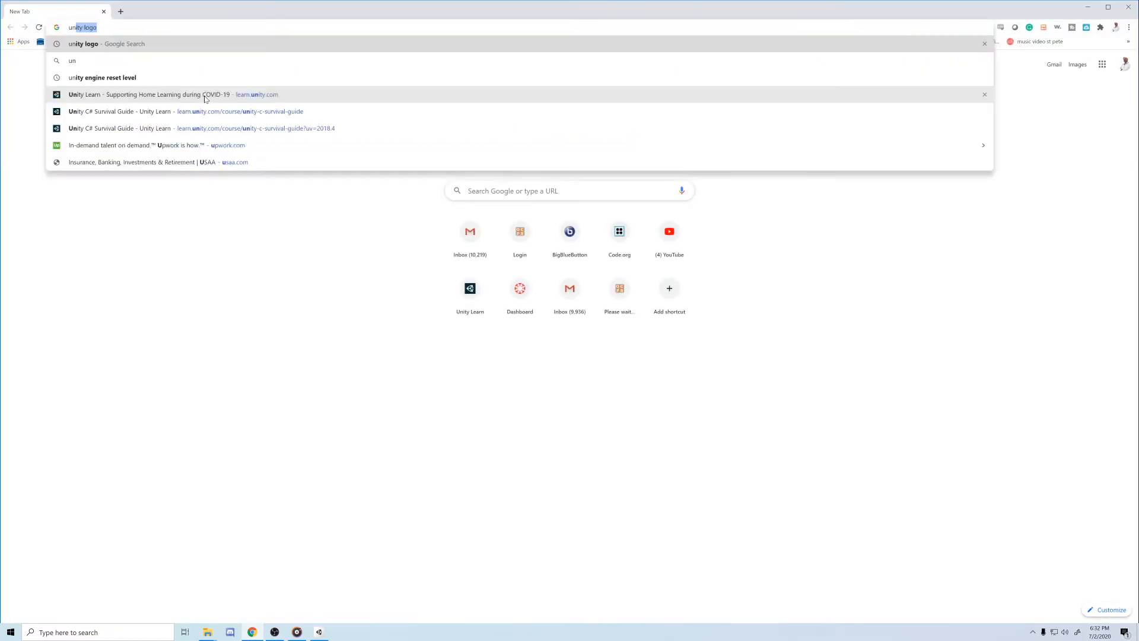
text(ity engine download)
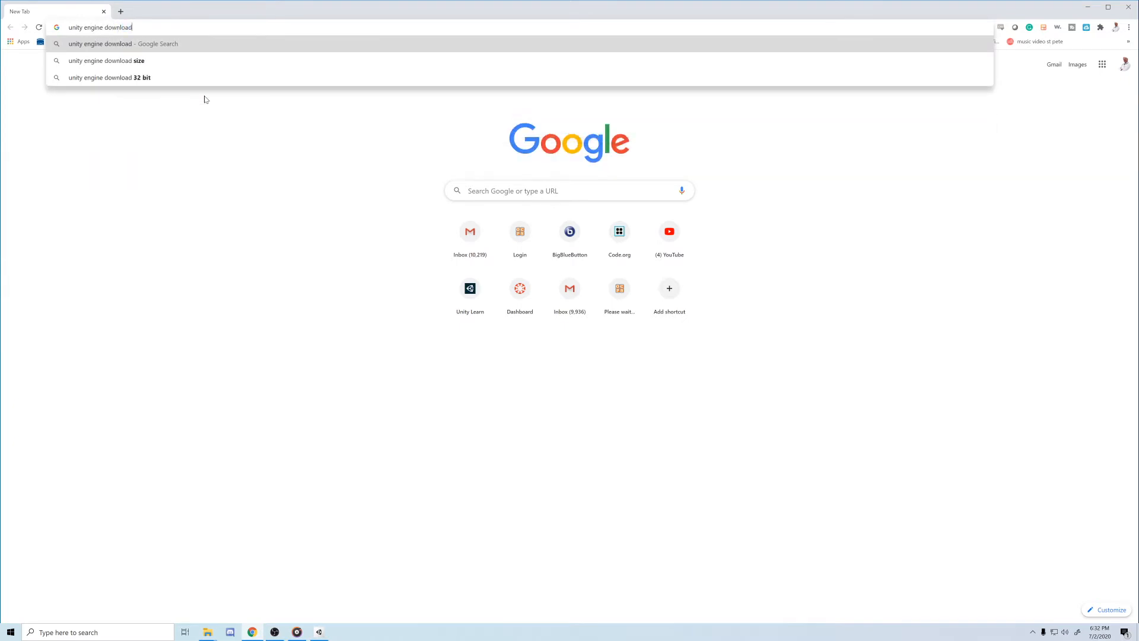
key(Return)
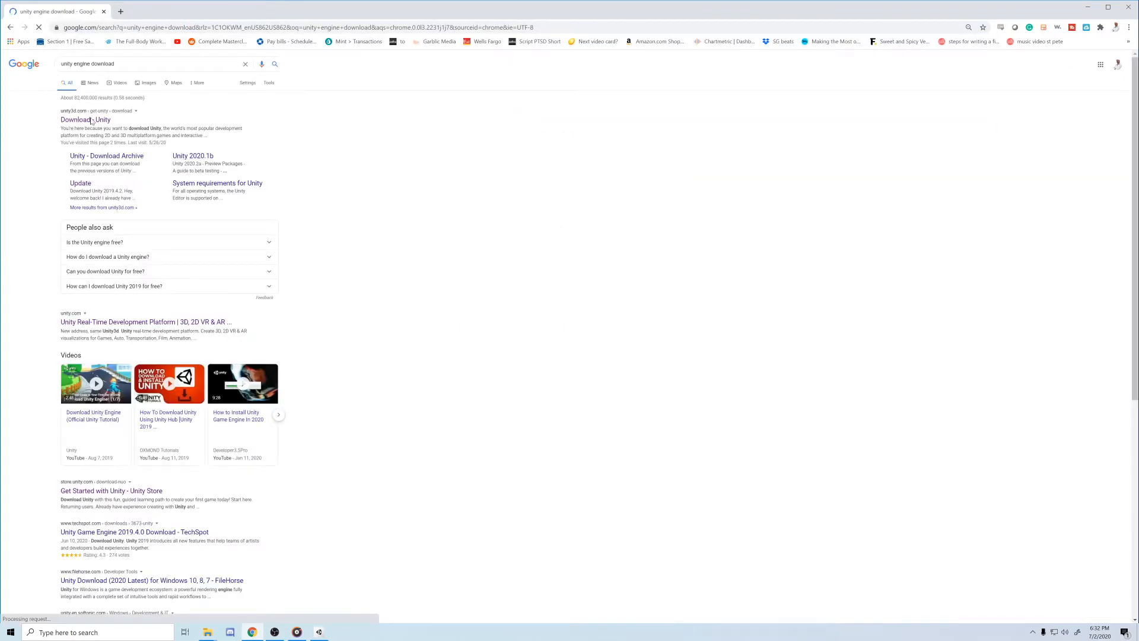
click(92, 121)
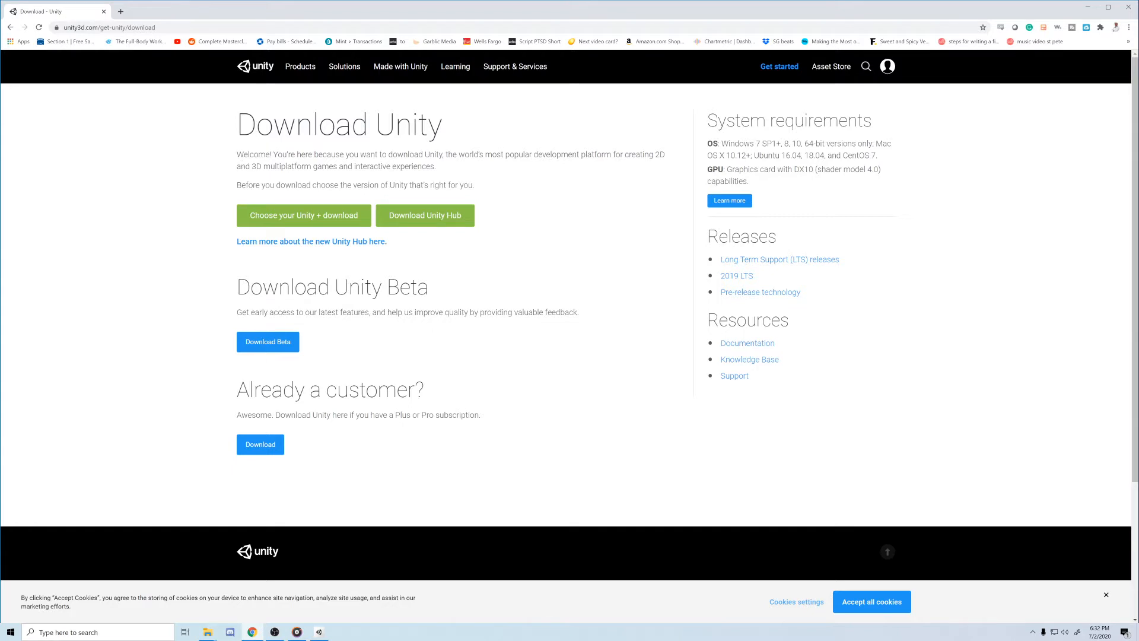
click(420, 217)
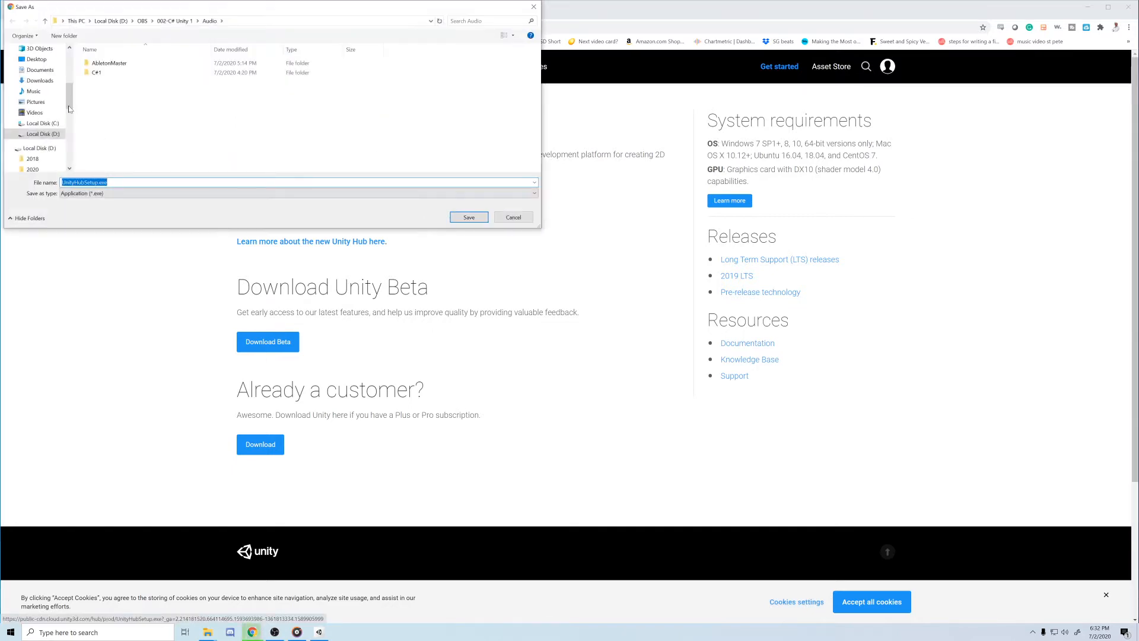
click(40, 81)
click(513, 218)
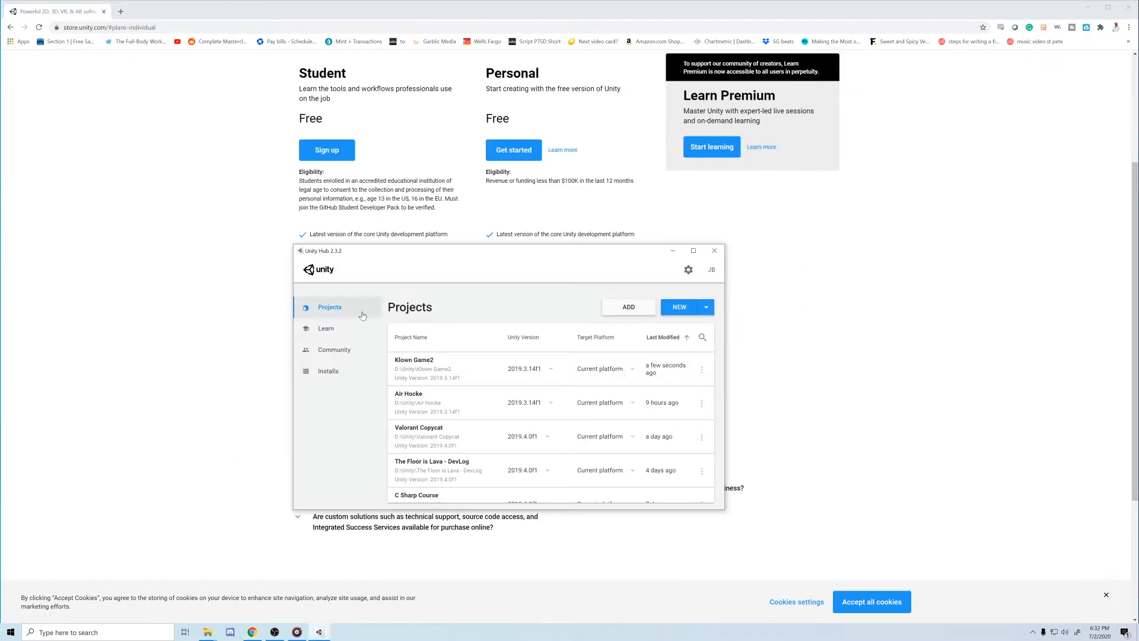
Step: Look through Unity Hub's community resources, learning tutorials and installed editor versions
click(348, 353)
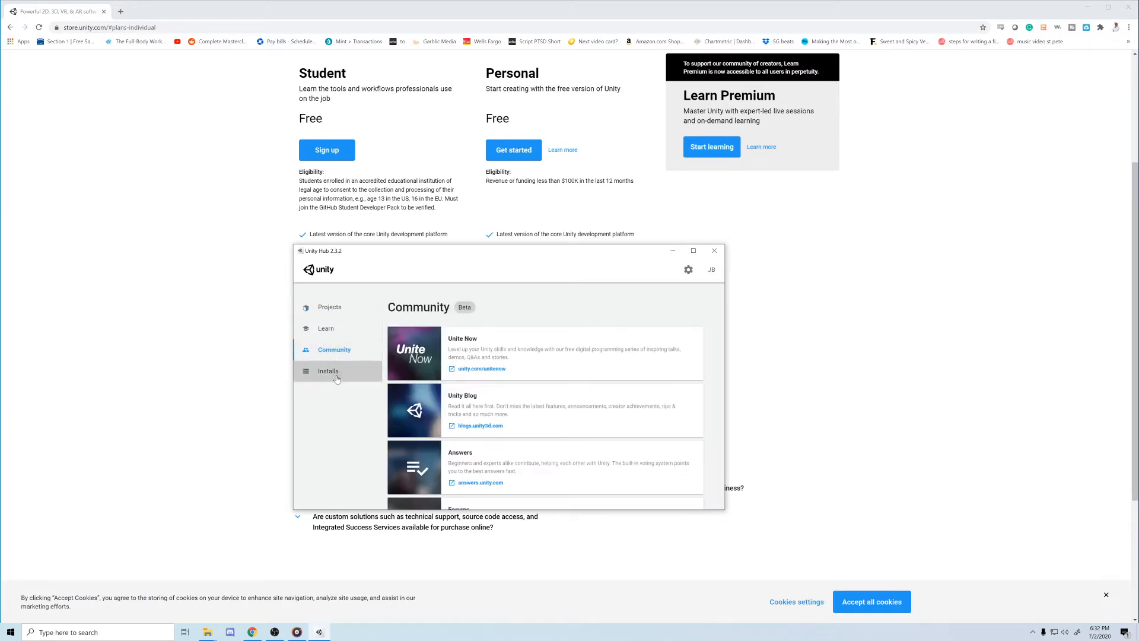
click(328, 373)
click(326, 329)
click(458, 334)
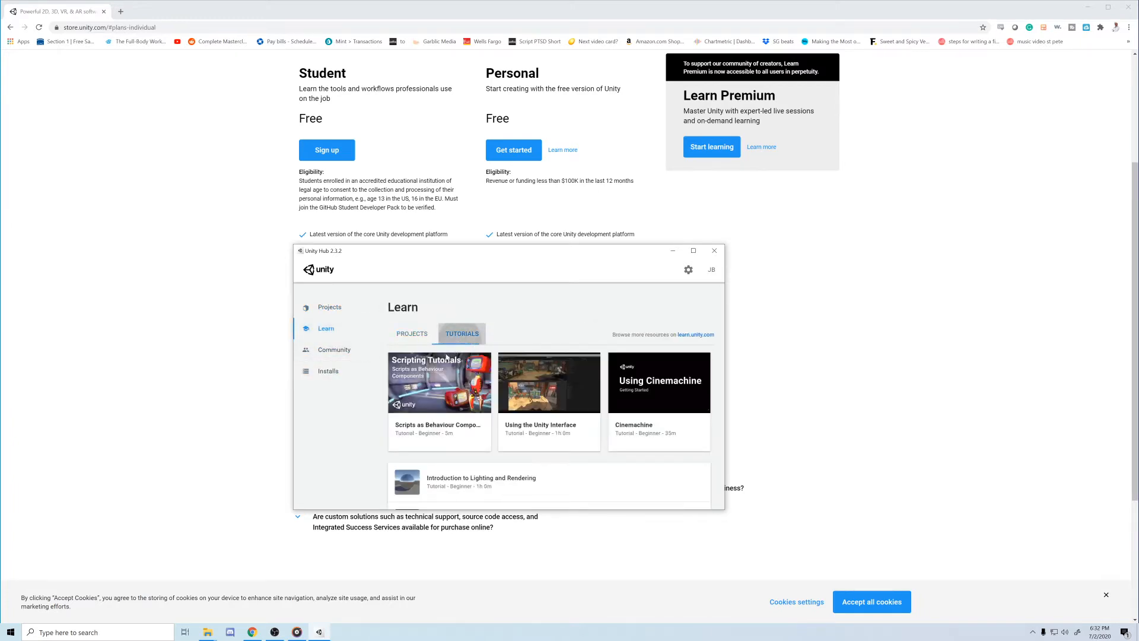
click(340, 356)
scroll(475, 386, down, 3)
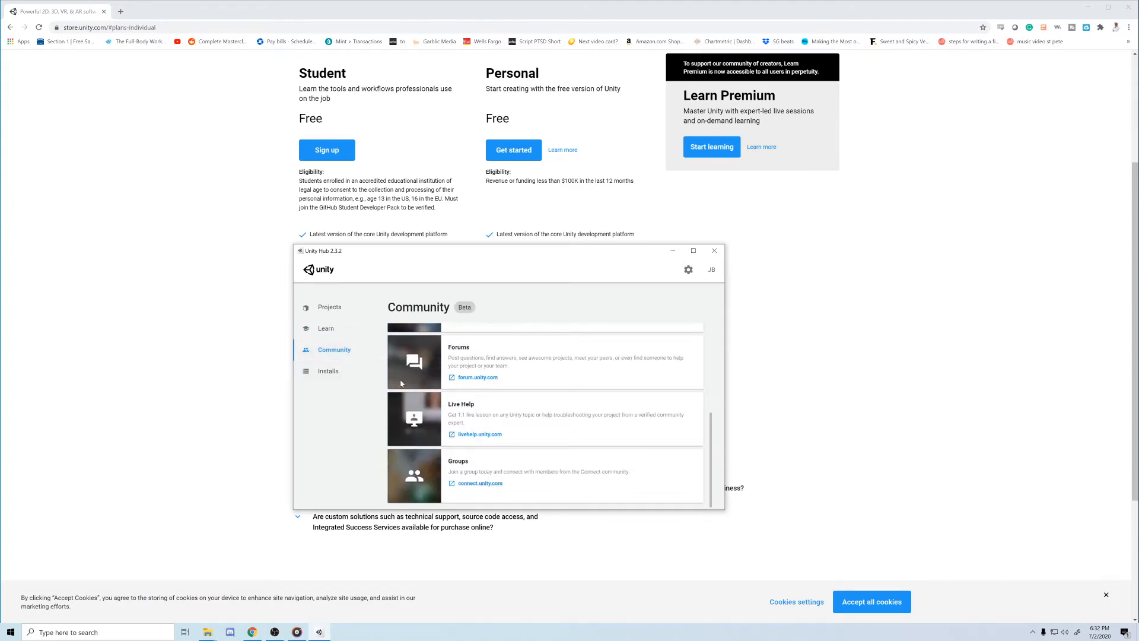
click(328, 372)
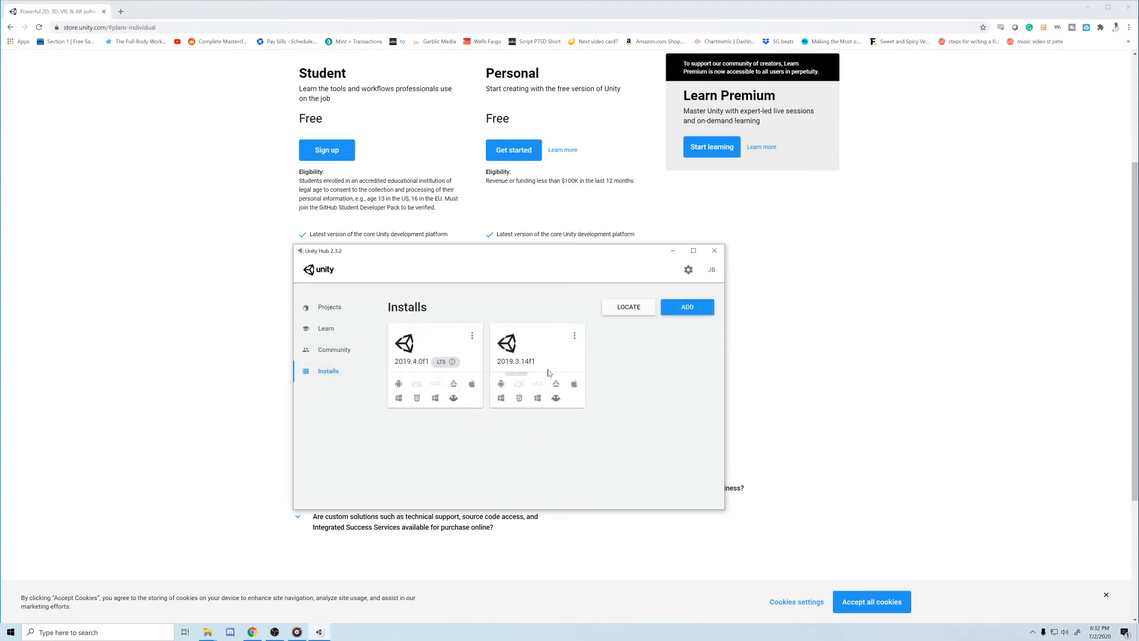
Step: Create a new project from the 3D template, named C Sharp Tutorial Course, in D:\Unity
click(341, 312)
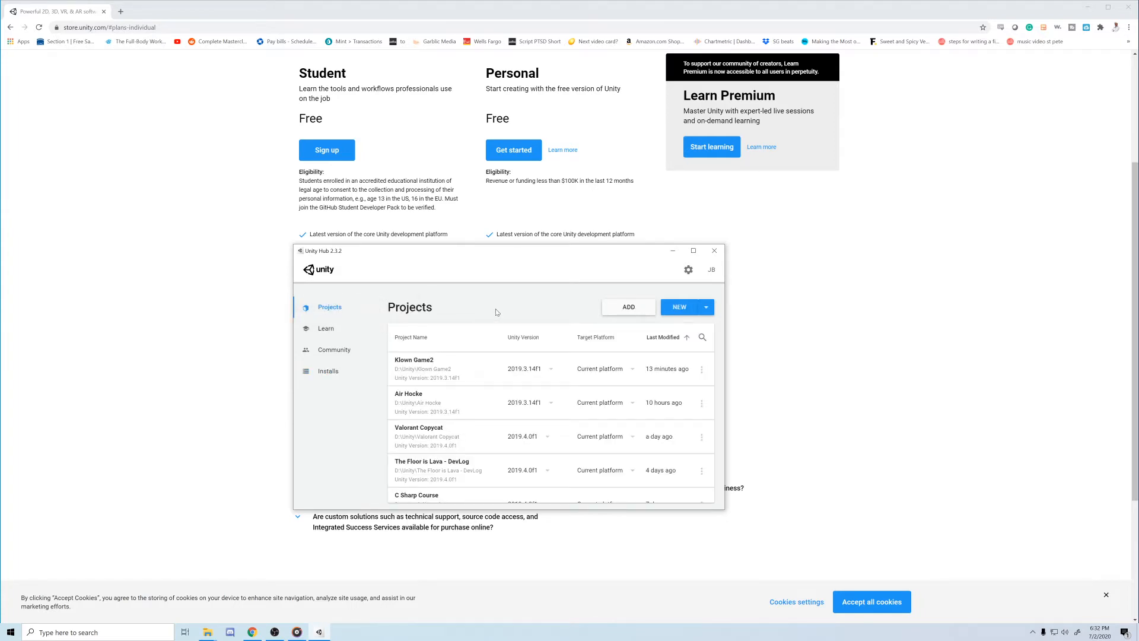
click(677, 308)
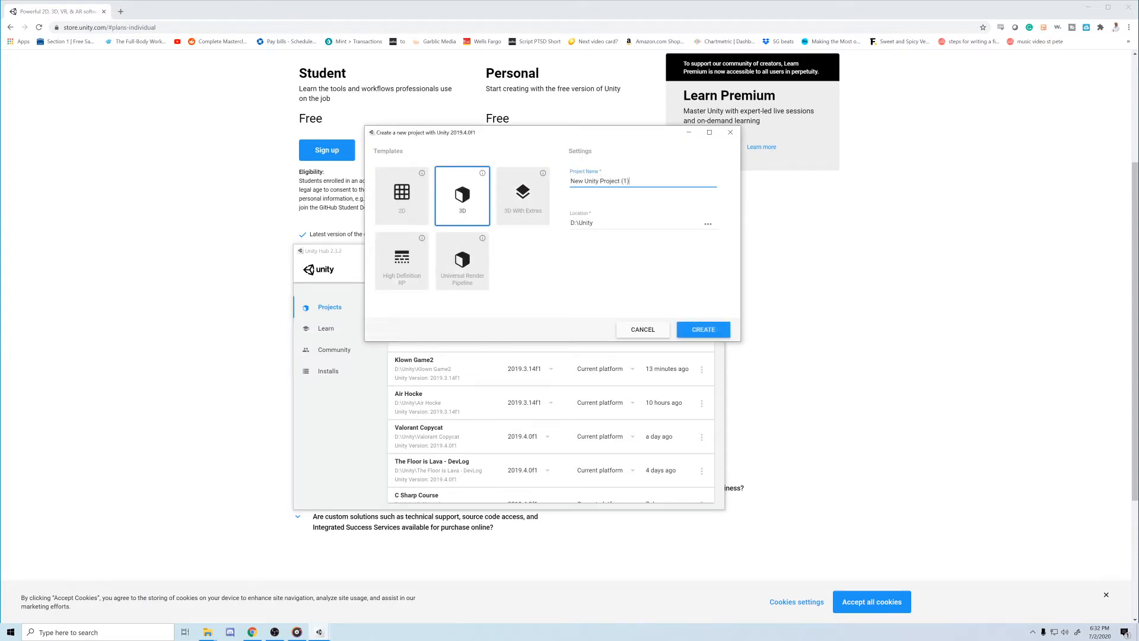
triple_click(599, 181)
text(Ch)
key(BackSpace)
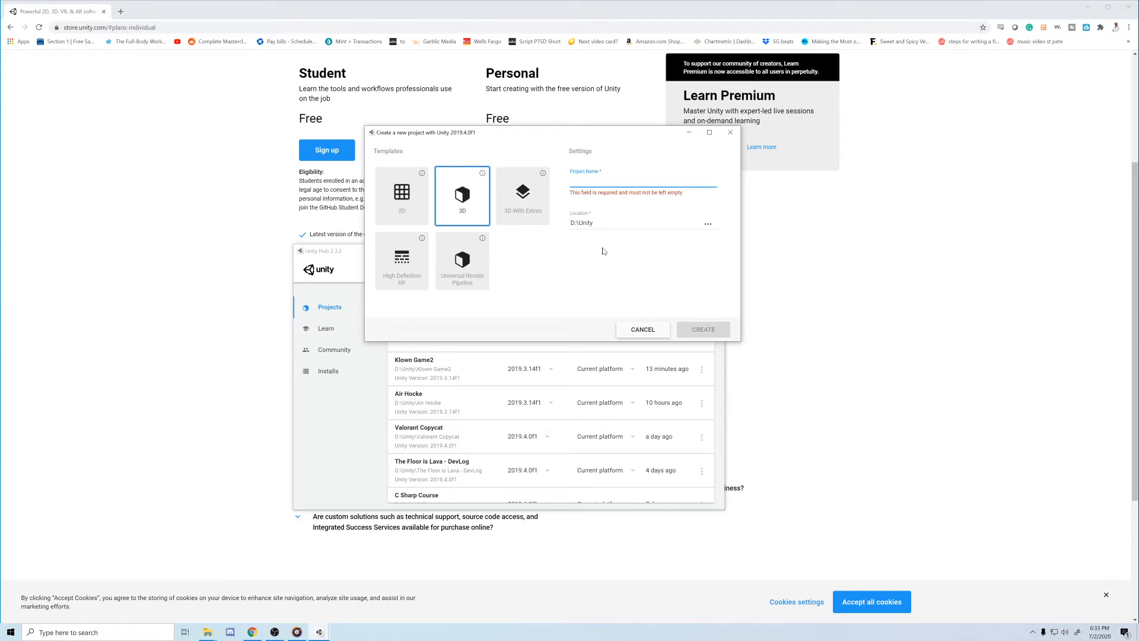
text(Ch)
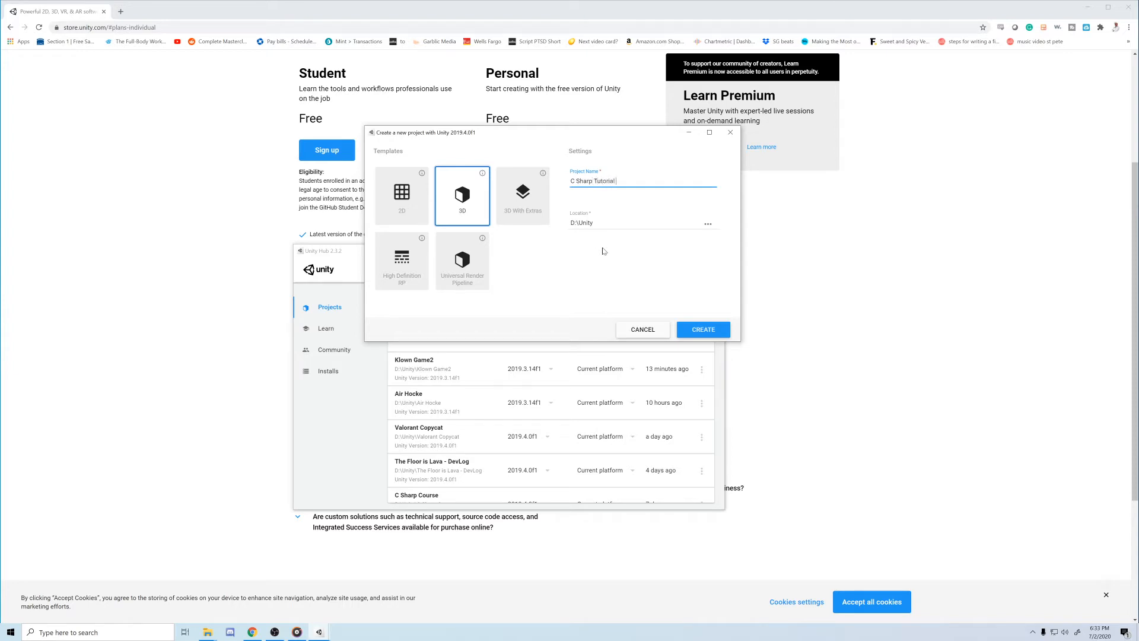
key(Return)
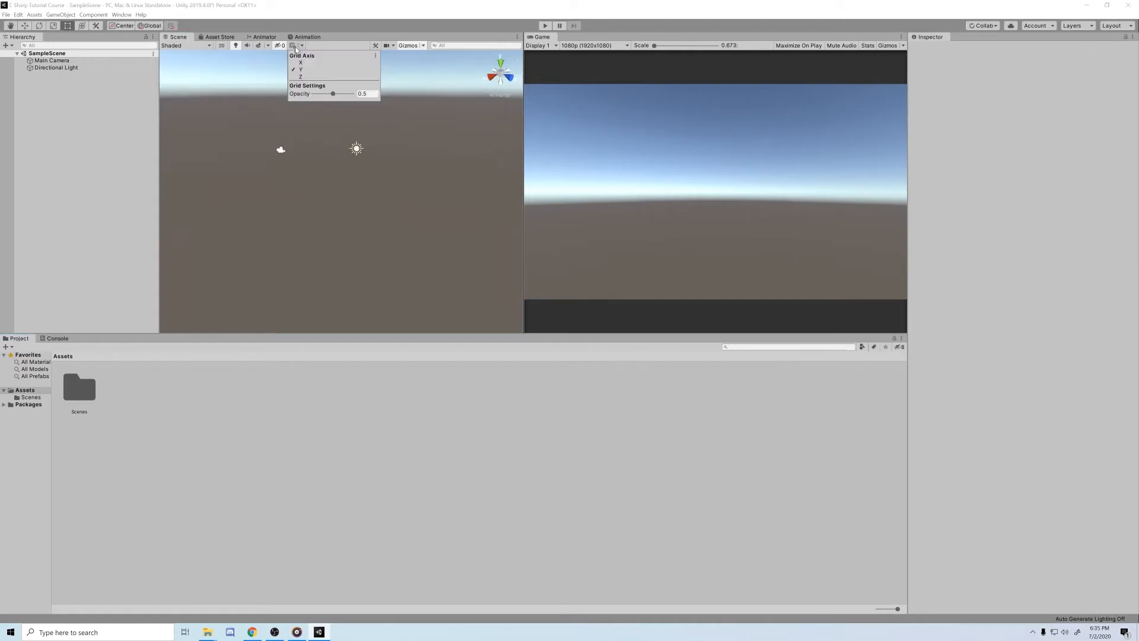
Step: Add a cube to the scene and scale it into a tall block of about 3.9 × 7.1 × 3.9
alt+drag(397, 137, 164, 130)
right_click(40, 89)
click(135, 173)
key(r)
drag(342, 192, 415, 149)
drag(341, 157, 341, 130)
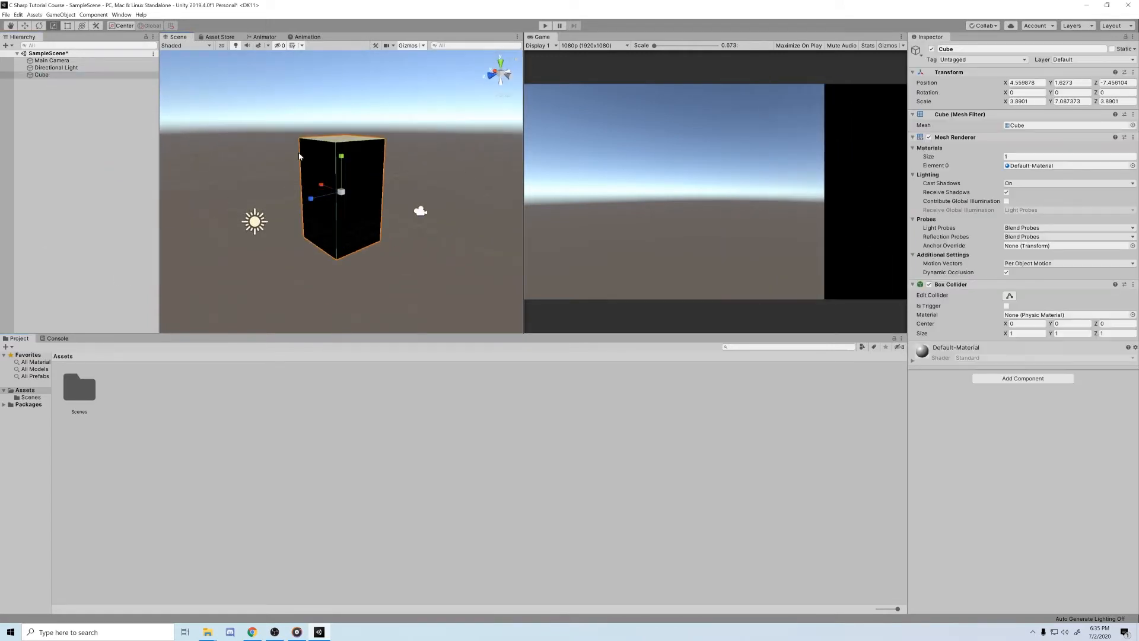
Step: Move the tall cube horizontally and raise it in the scene
key(w)
drag(326, 189, 301, 179)
drag(316, 147, 316, 120)
Step: Add a plane and lower it beneath the cube as the ground
right_click(105, 145)
click(201, 267)
mouse_move(342, 157)
mouse_down()
mouse_move(342, 213)
mouse_move(341, 169)
mouse_up()
Step: Select the Directional Light and rotate it to change the lighting of the scene
click(56, 68)
alt+drag(237, 196, 475, 184)
key(e)
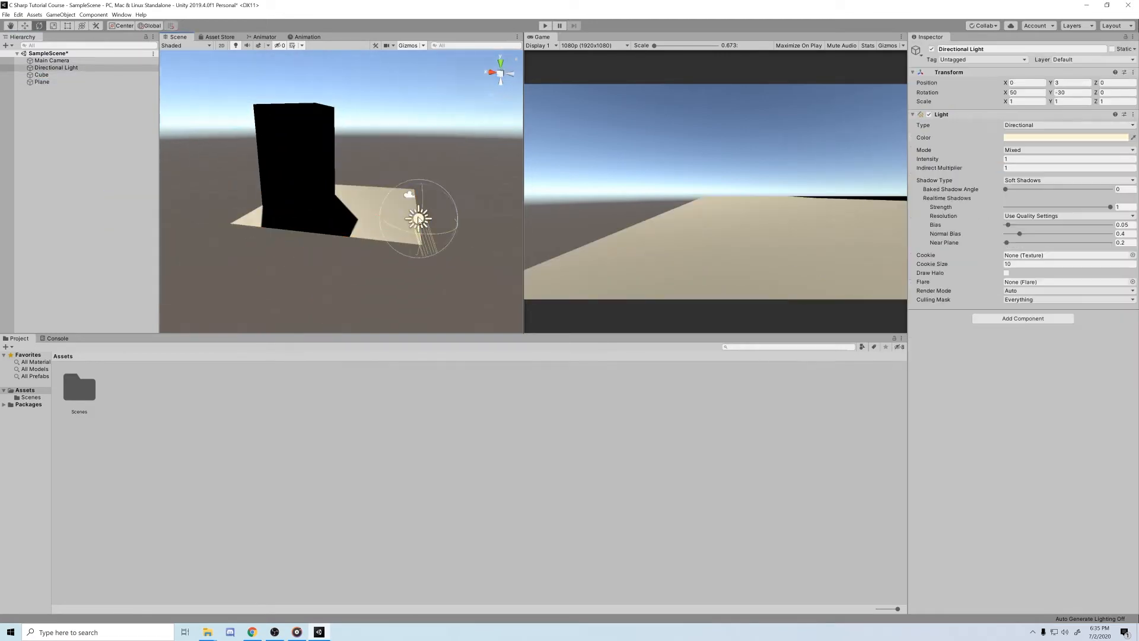
drag(441, 233, 238, 198)
Step: Duplicate the tall cube twice and move the copies to separate spots on the plane
click(341, 225)
click(292, 157)
key(ctrl+d)
drag(267, 160, 350, 181)
key(ctrl+d)
click(359, 166)
click(305, 158)
drag(303, 170, 317, 172)
alt+drag(285, 237, 427, 240)
click(350, 297)
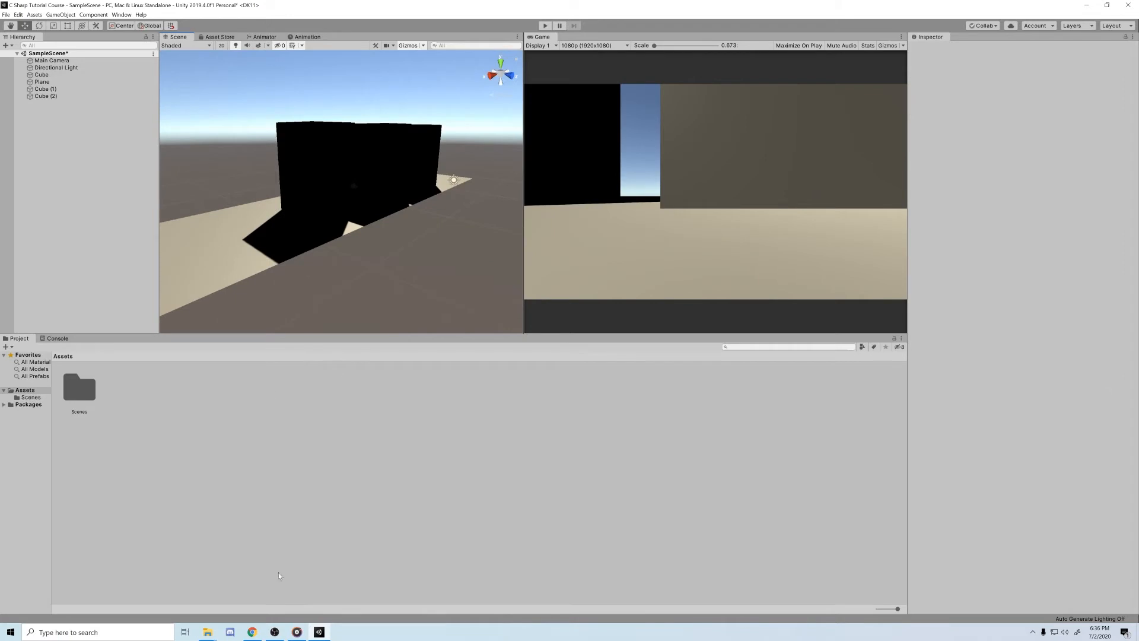
Step: Create a folder named Scripts in the project's Assets
alt+drag(226, 323, 232, 262)
right_click(122, 402)
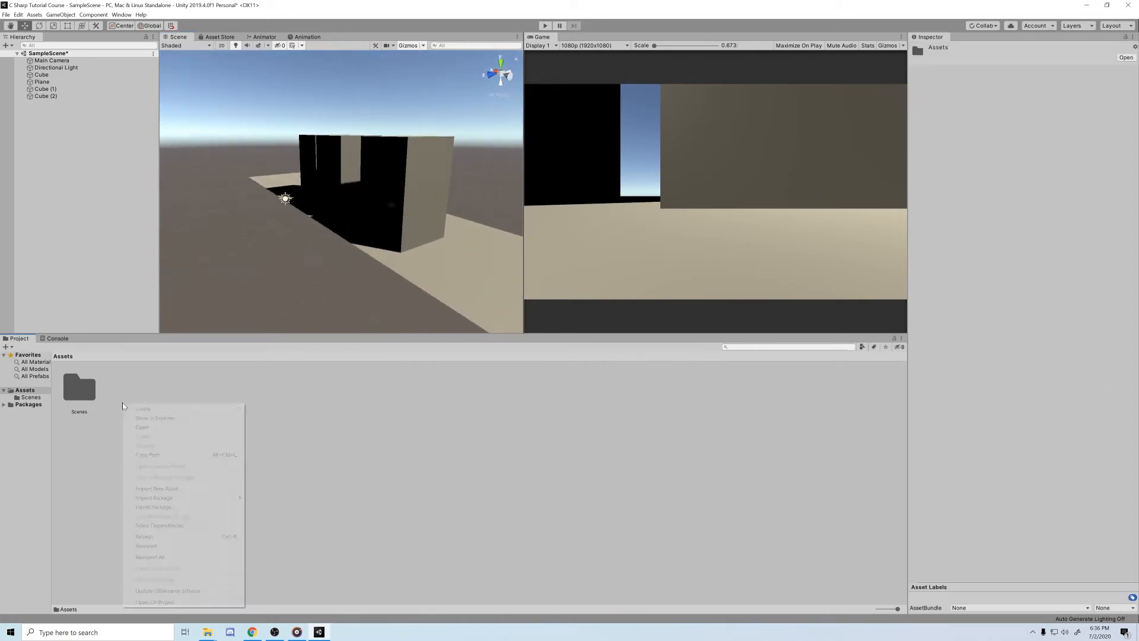
mouse_move(151, 410)
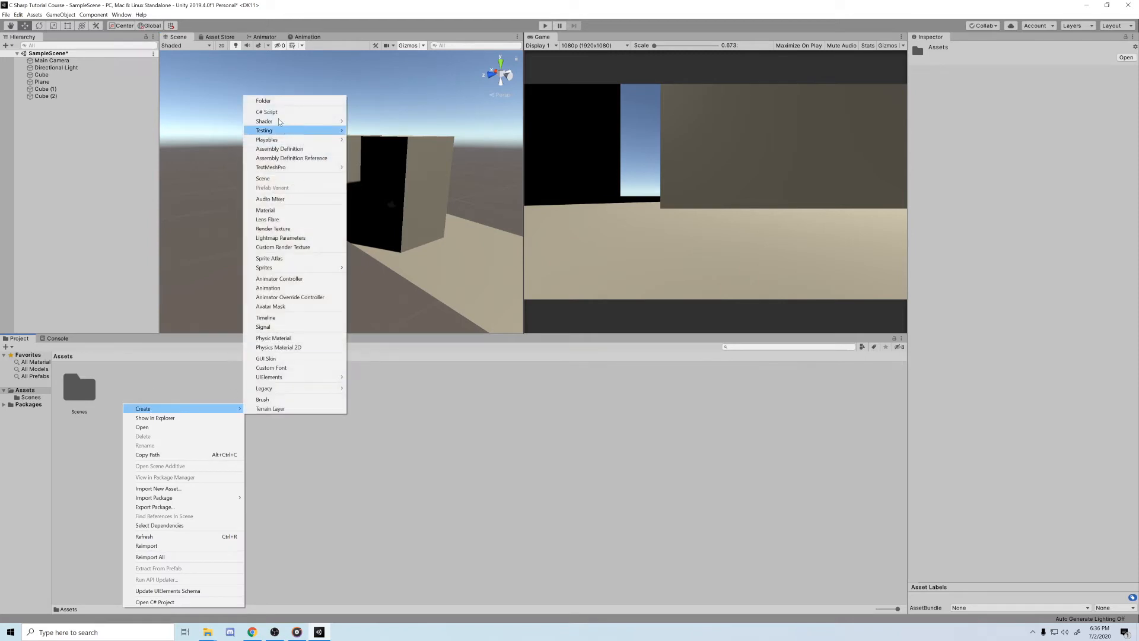
click(267, 101)
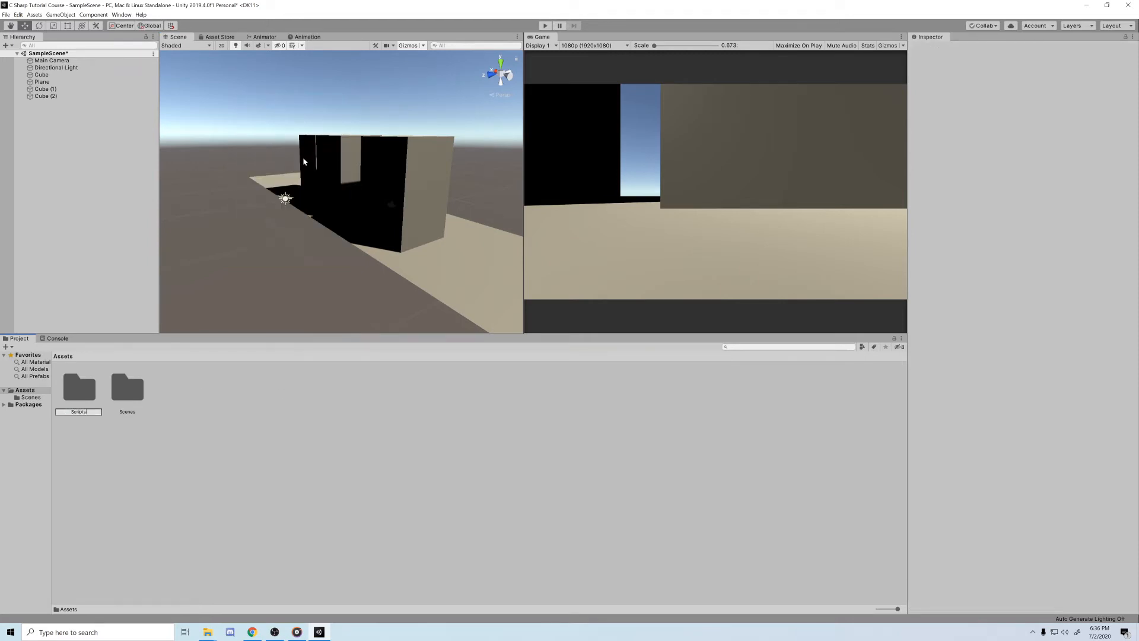
key(Return)
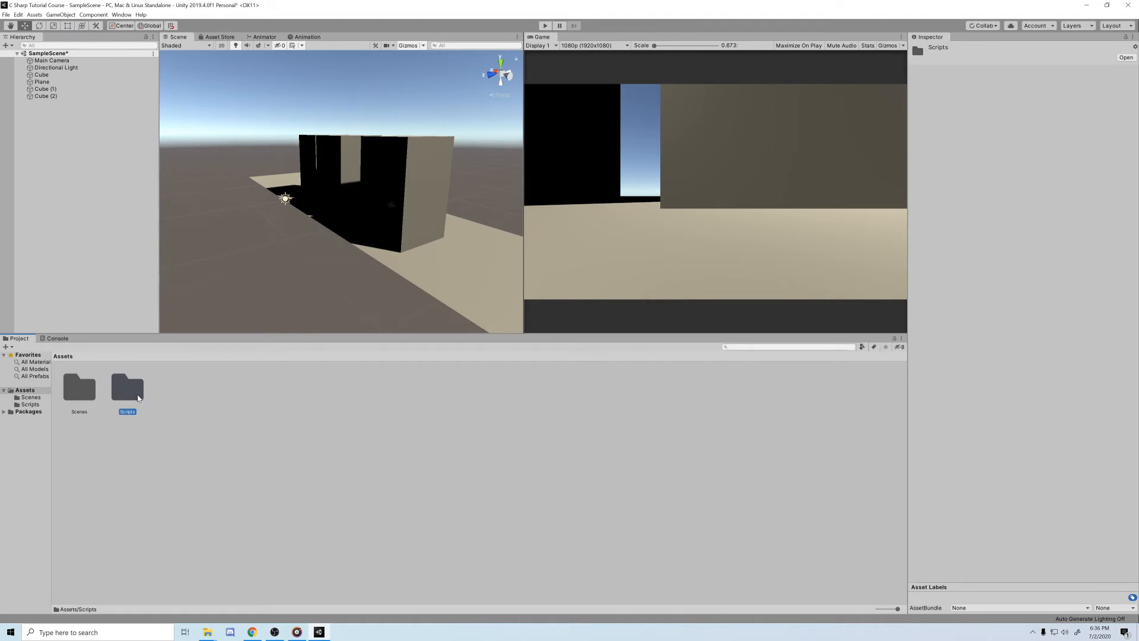
Step: Create a C# script named Introduction inside the Scripts folder
double_click(138, 398)
right_click(132, 385)
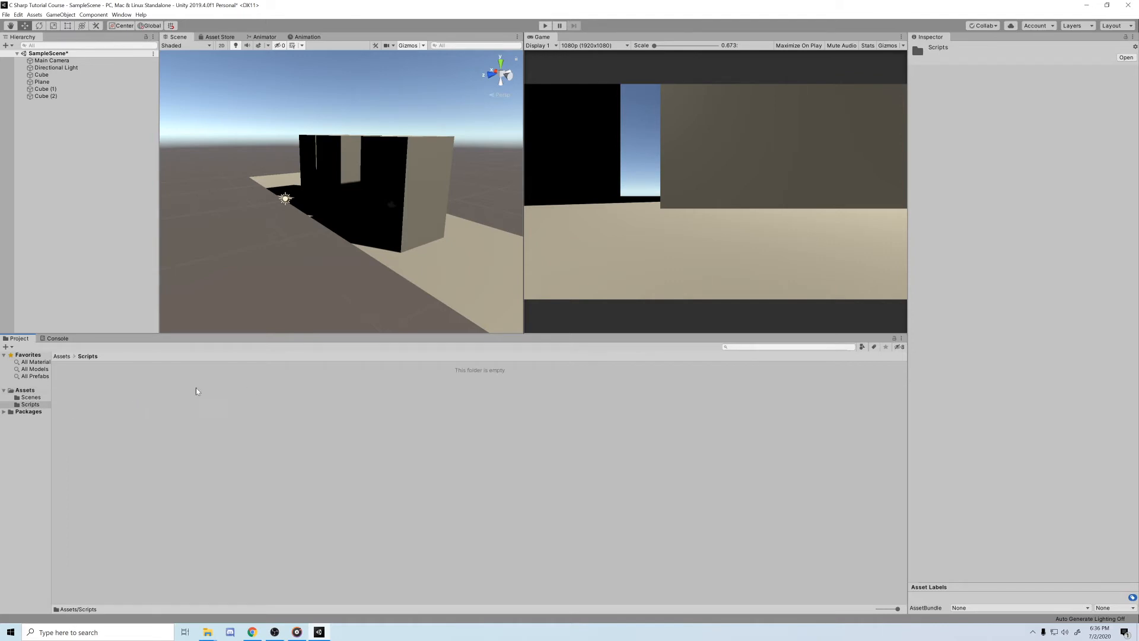
mouse_move(152, 389)
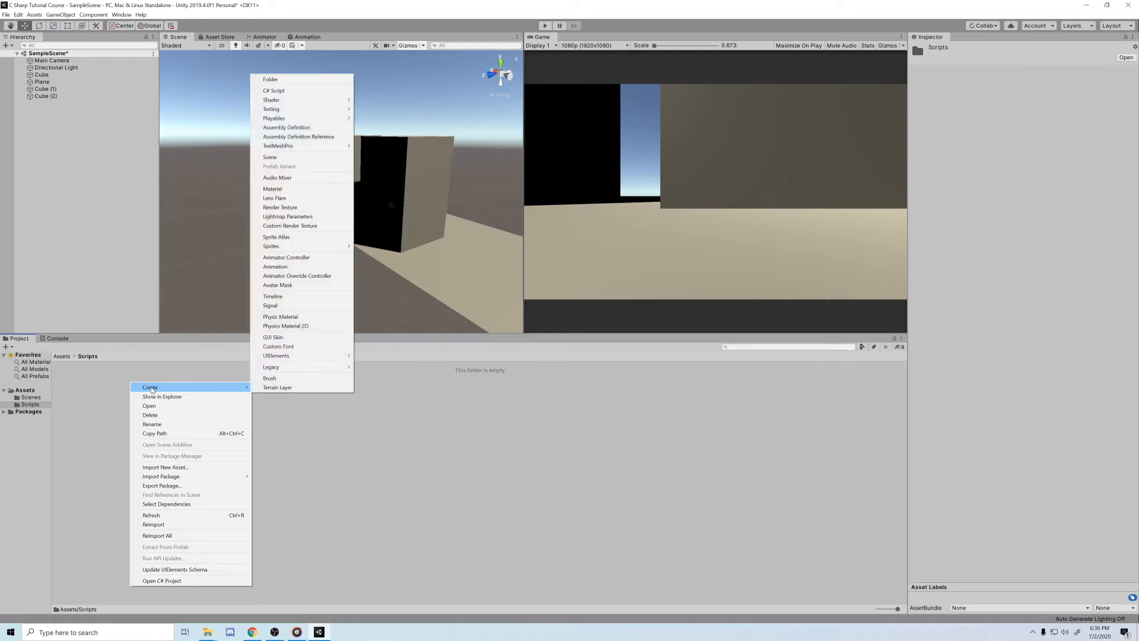
click(279, 93)
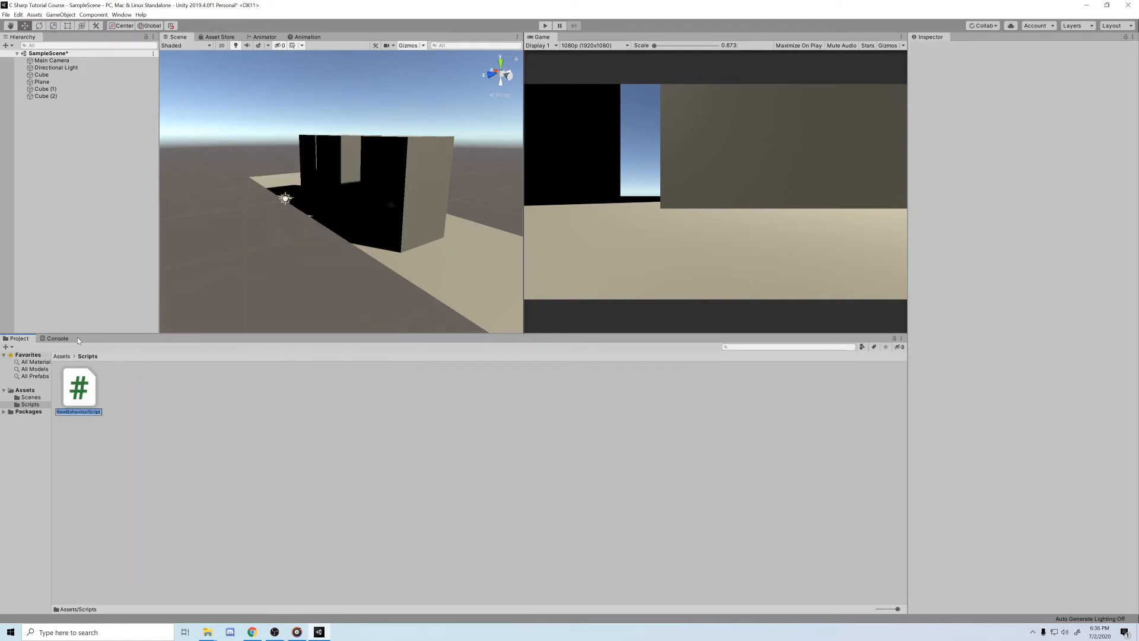
text(Introduction)
key(Return)
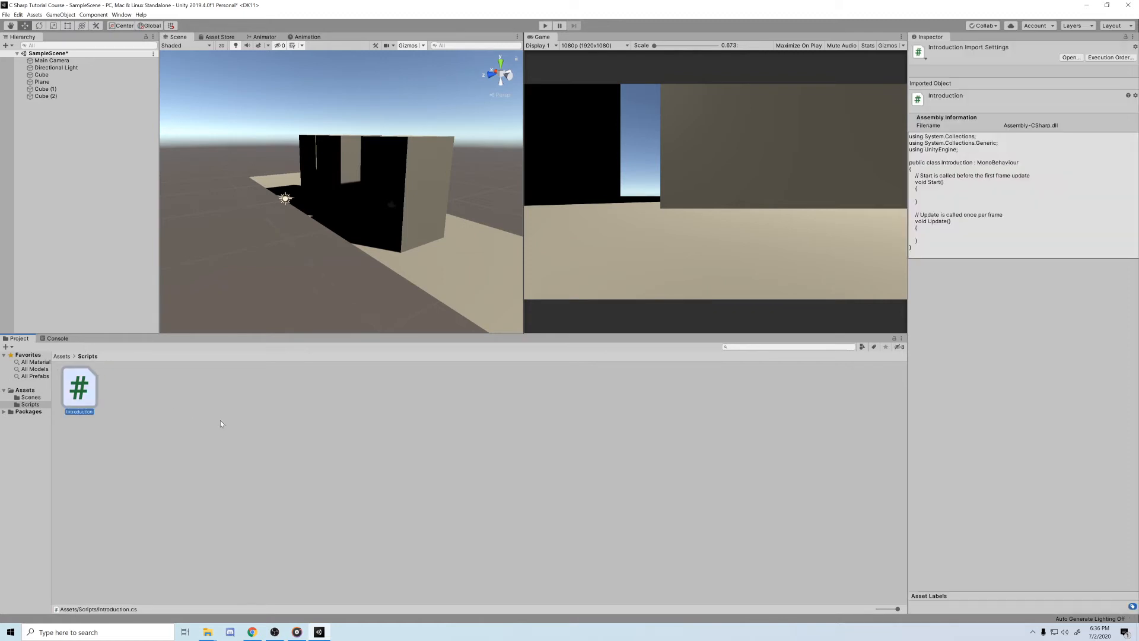
alt+drag(292, 243, 224, 307)
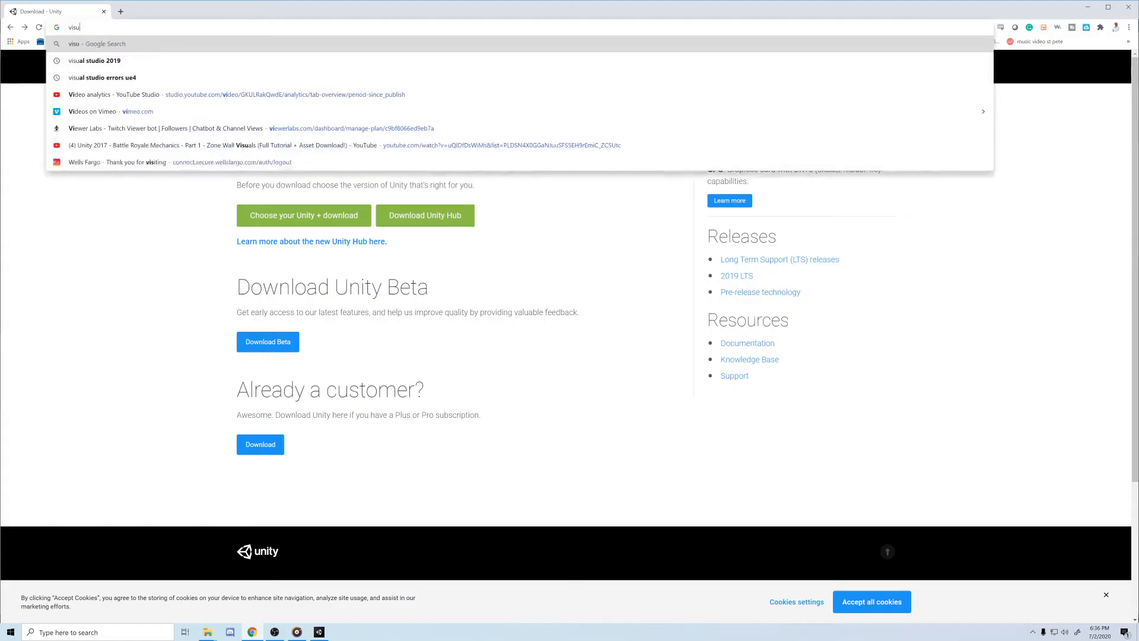
Step: Switch to Chrome, search the web for "visual studio 2019" and open the Visual Studio 2019 IDE page
text(ual )
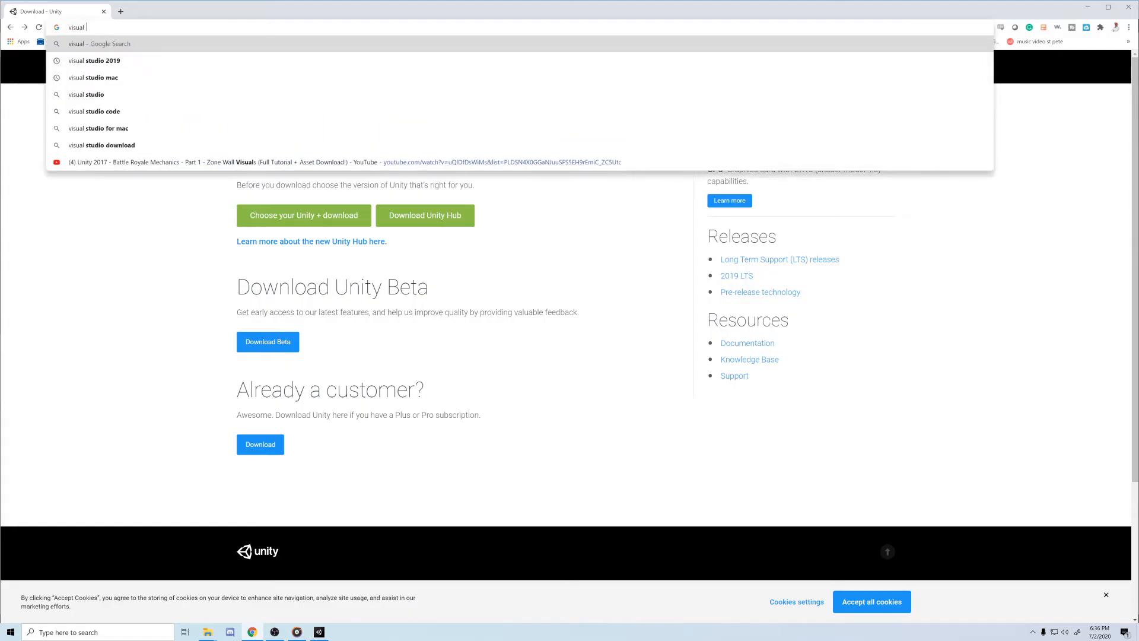
text(studio 2019)
key(Return)
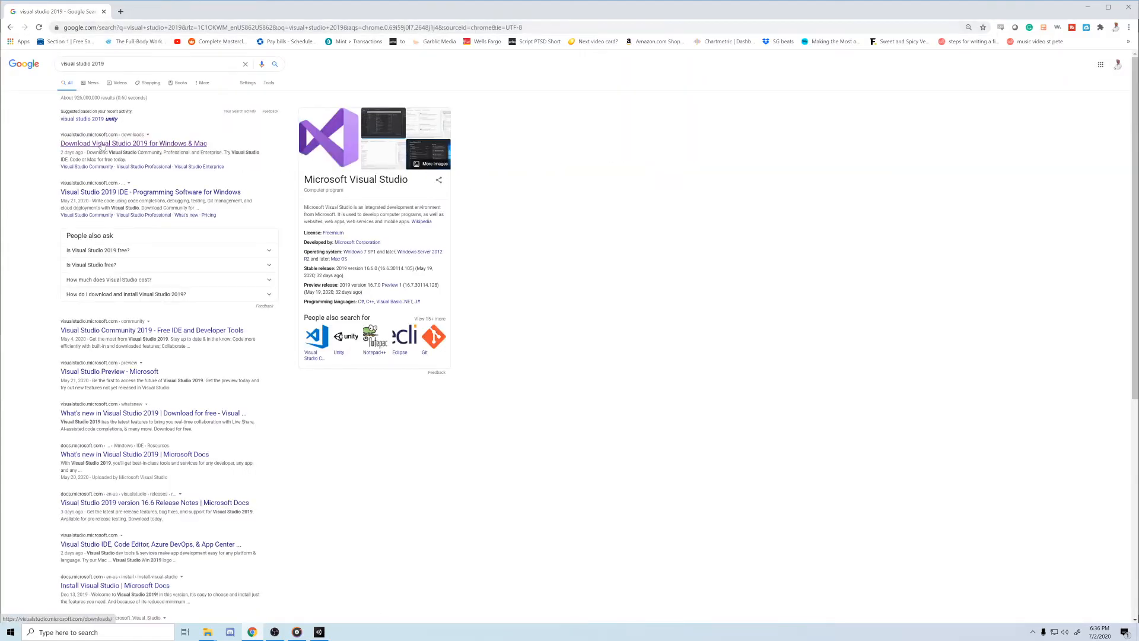
click(128, 194)
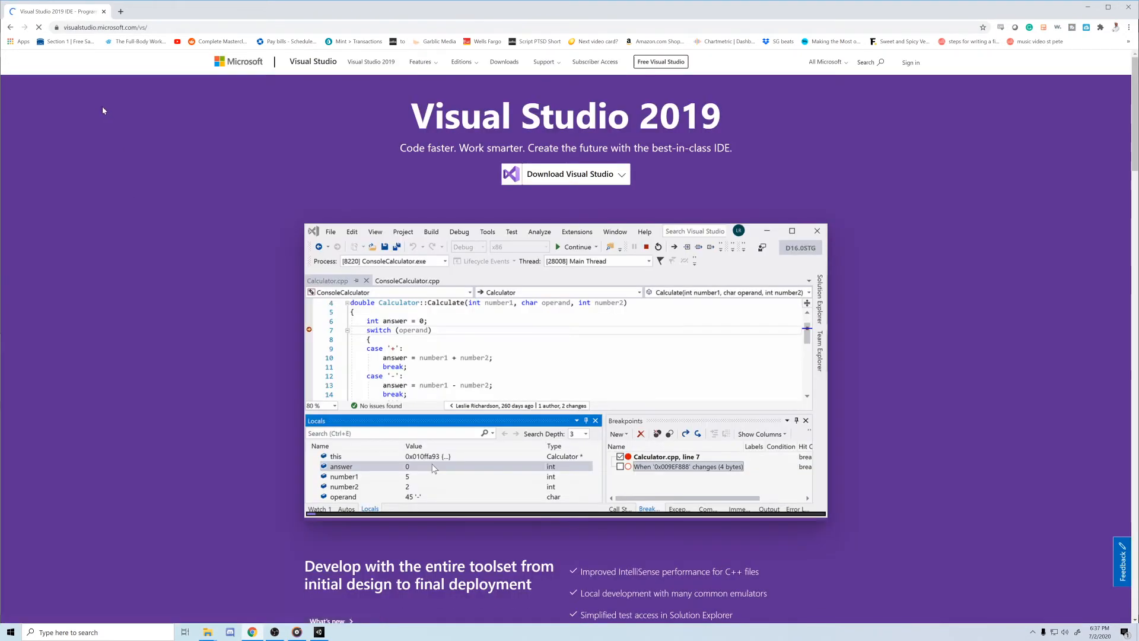
Step: Request the Visual Studio Community 2019 download, cancelling the save and dismissing the tips form
click(551, 176)
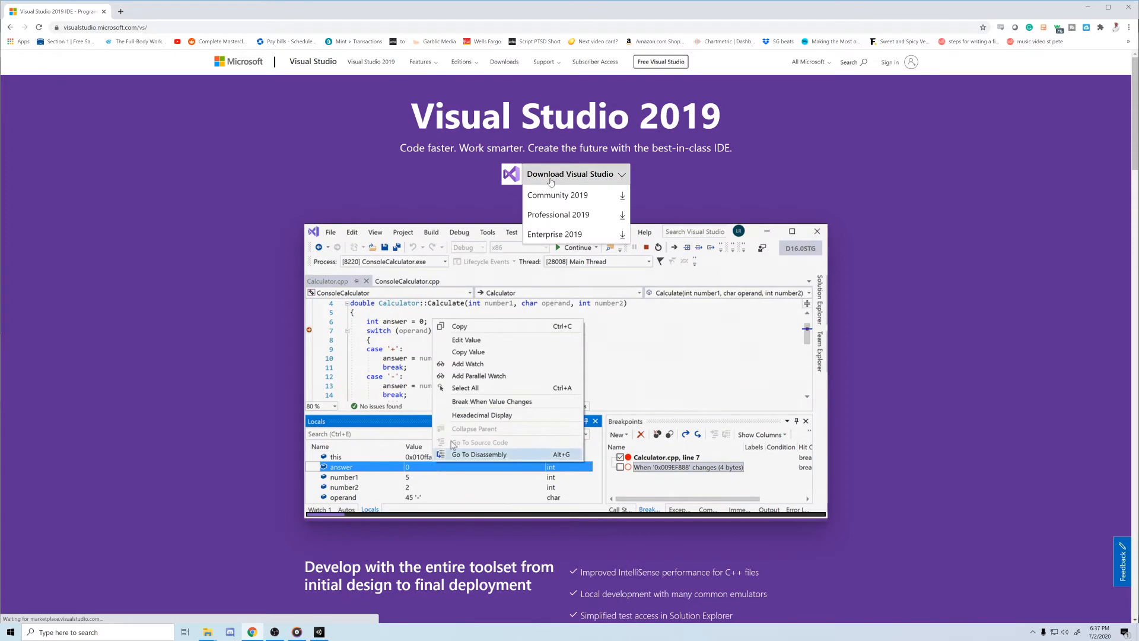
click(553, 196)
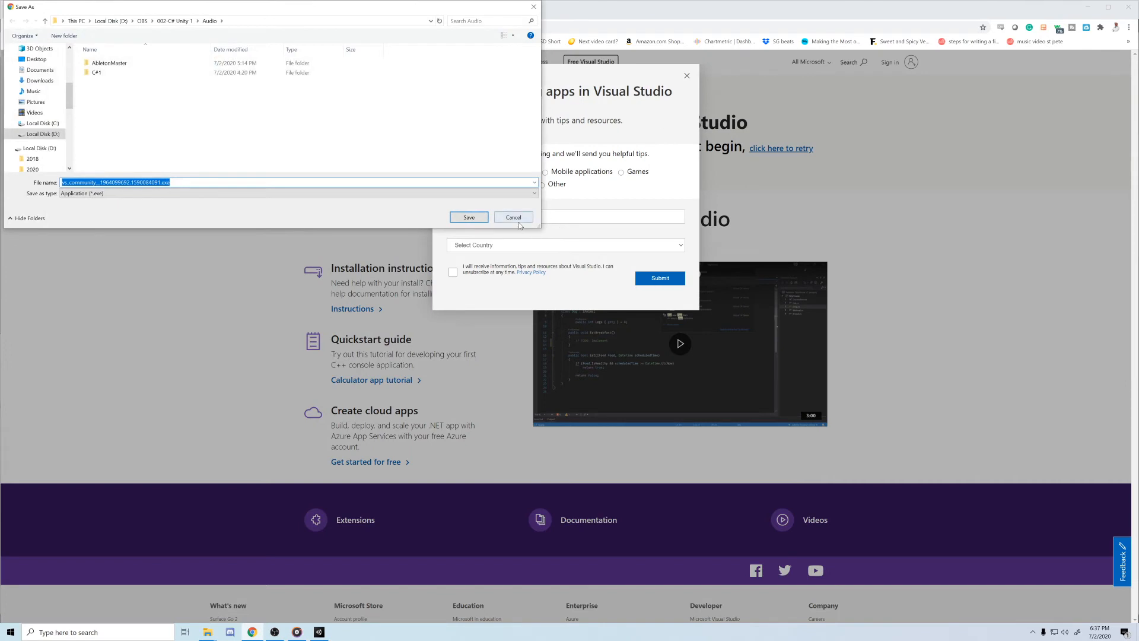
click(514, 218)
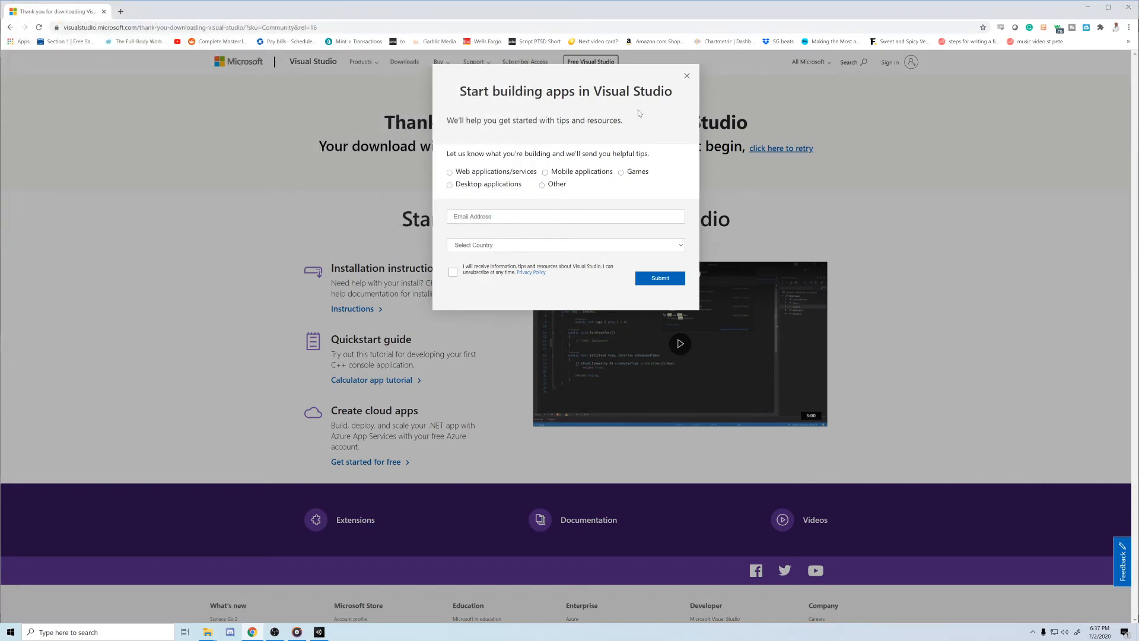
click(686, 76)
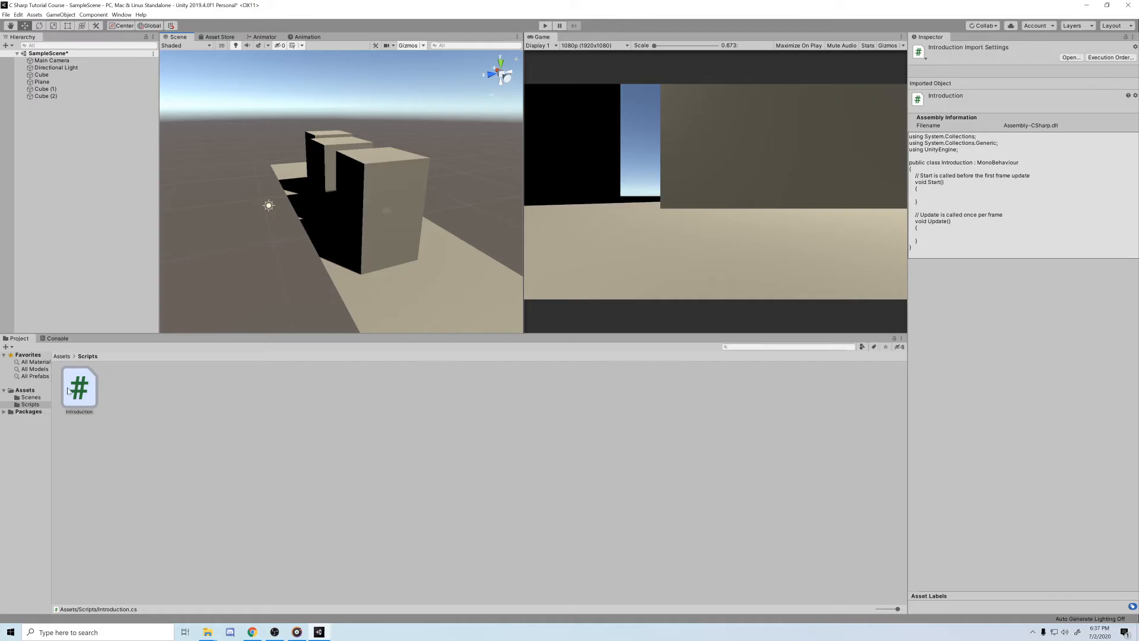
Step: Switch back to Unity and open the Introduction script in Visual Studio
double_click(78, 389)
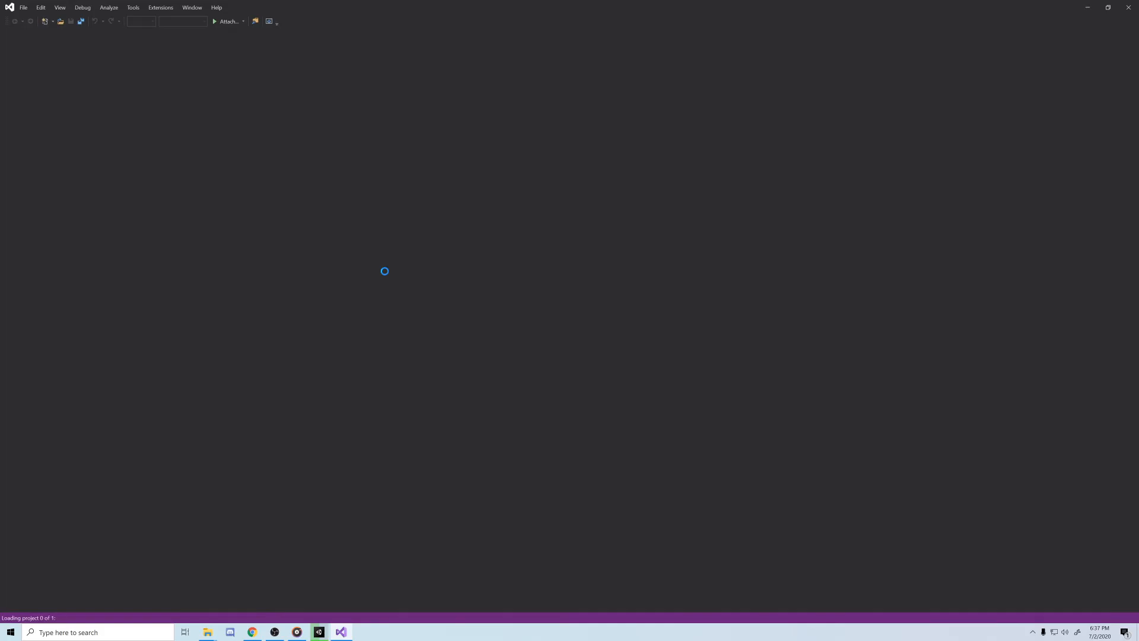
Step: Toggle the Game development with Unity workload off and back on in the Visual Studio installer, and close it without modifying
scroll(483, 257, up, 3)
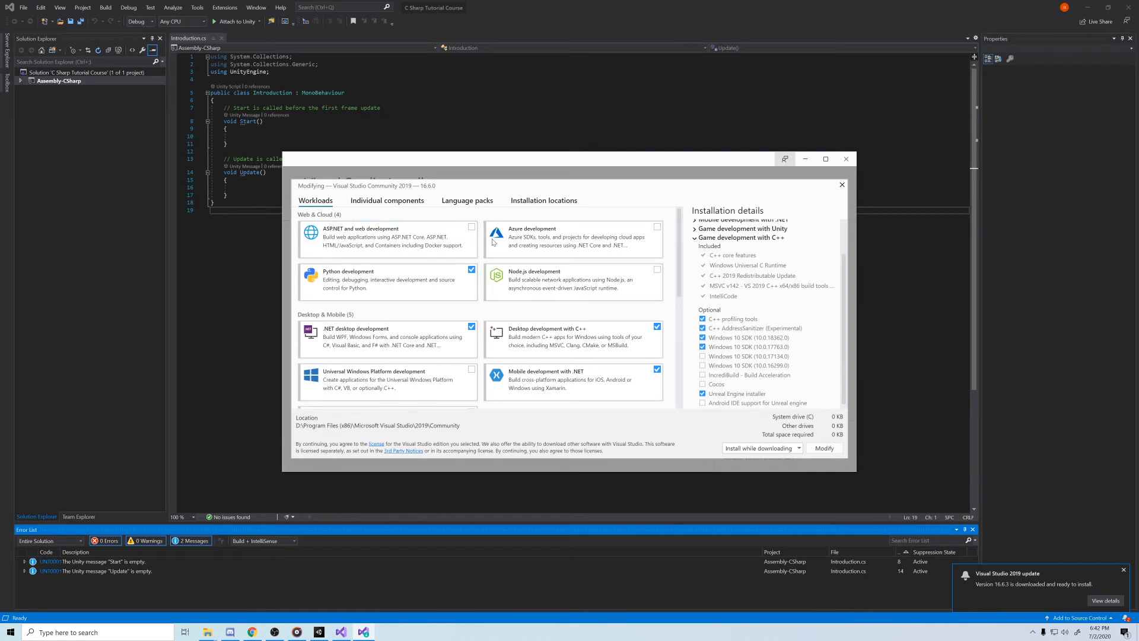
scroll(454, 321, down, 2)
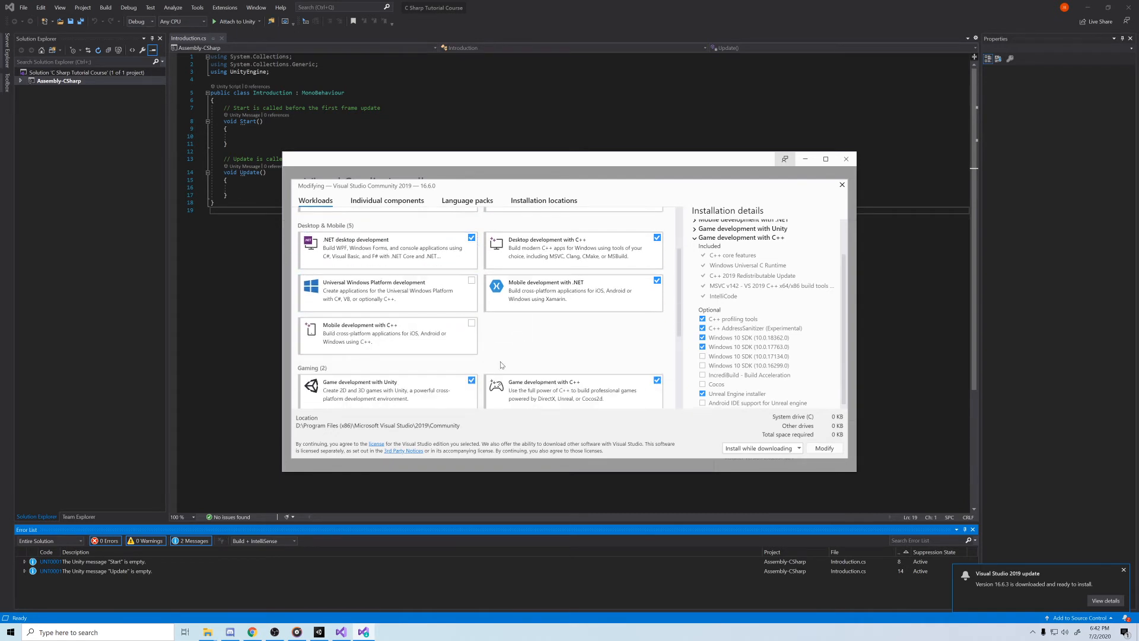
scroll(444, 377, down, 3)
click(472, 227)
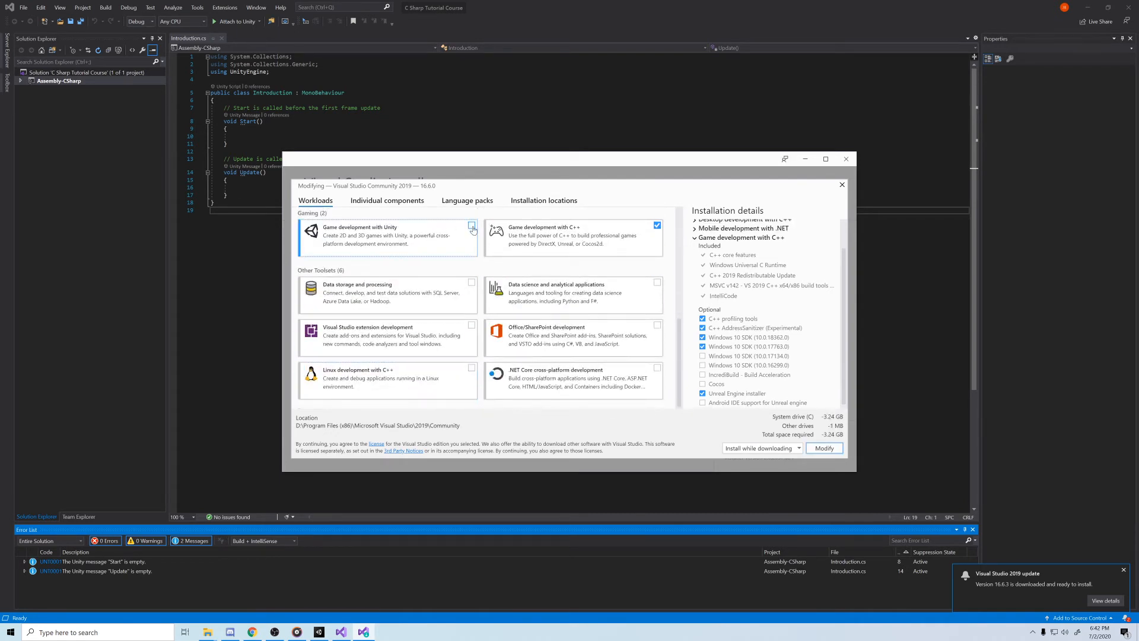
click(472, 226)
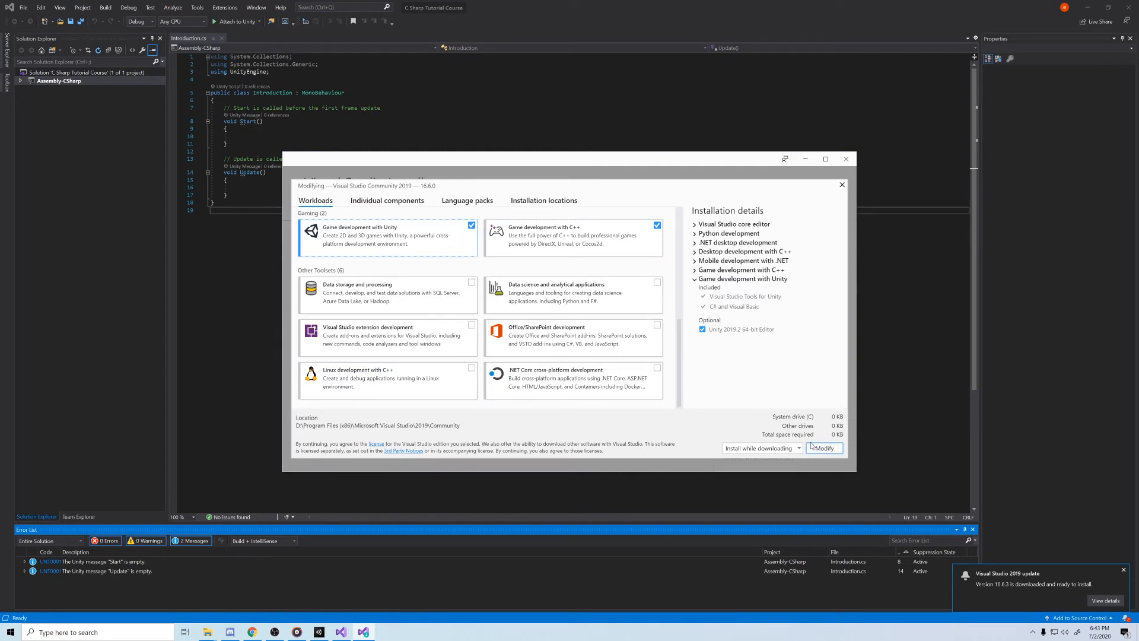
click(848, 163)
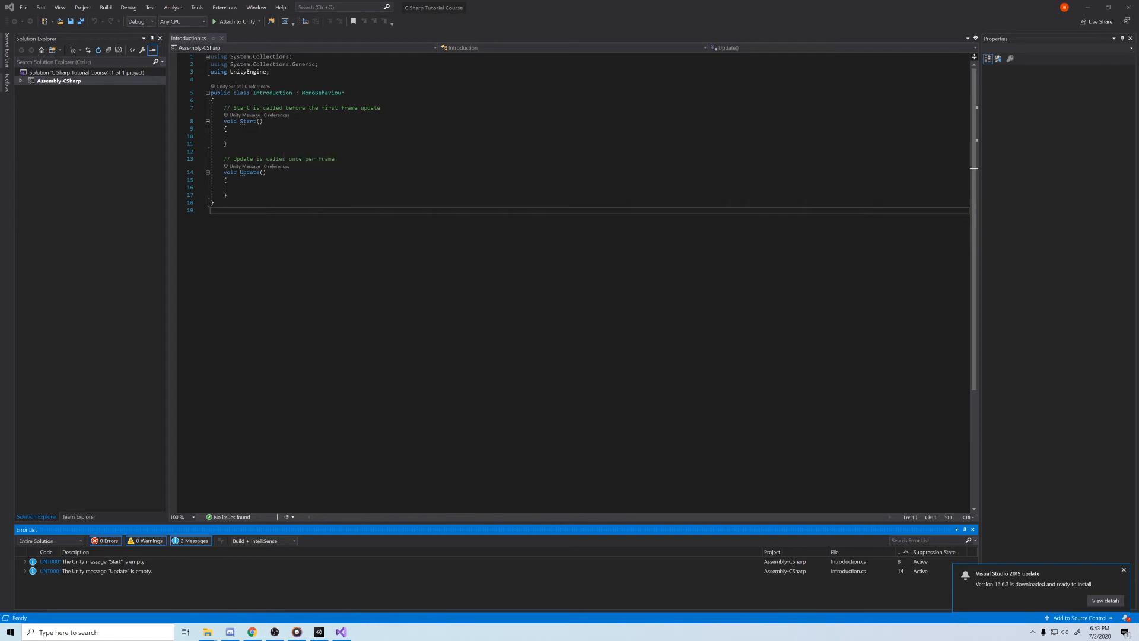
Step: Select the Introduction script in Unity's Scripts folder and return to its code in Visual Studio
click(319, 631)
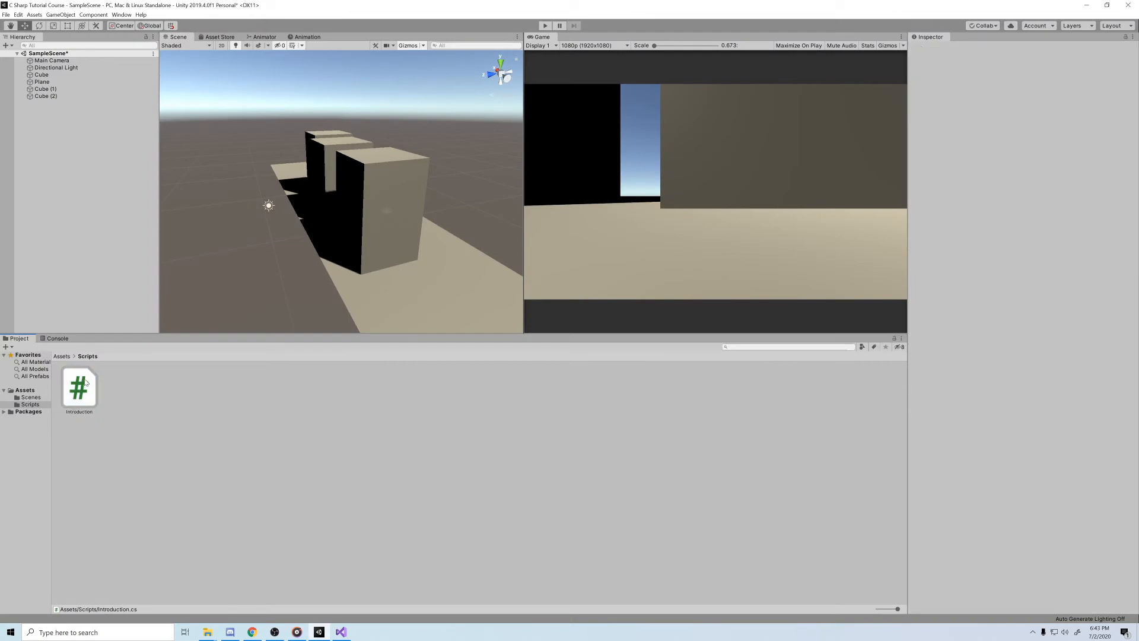
click(79, 389)
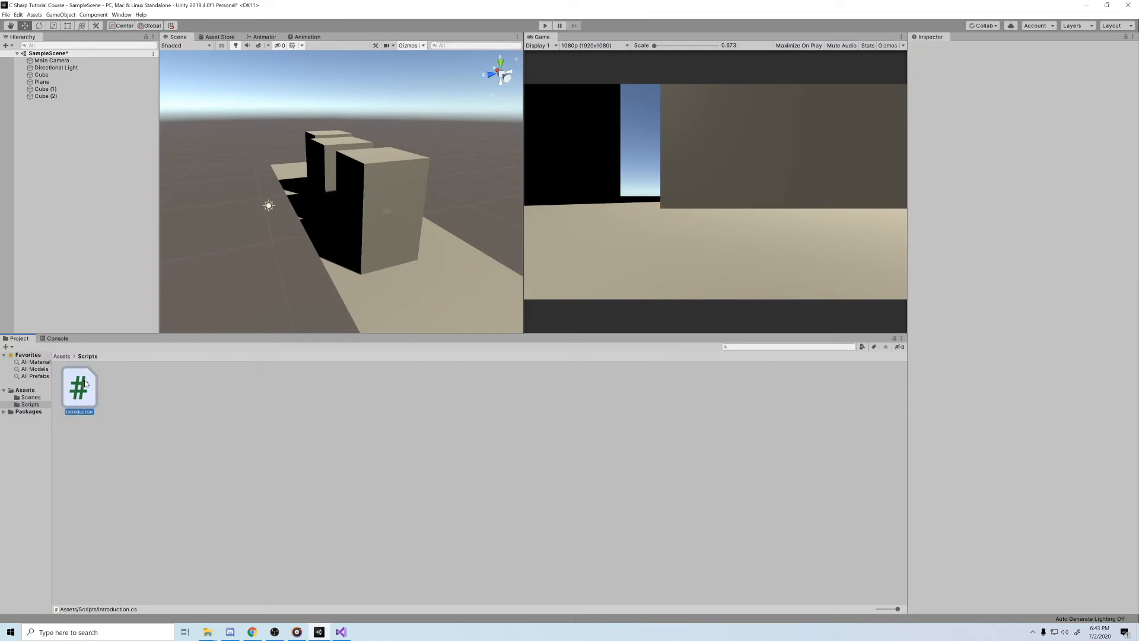
click(341, 633)
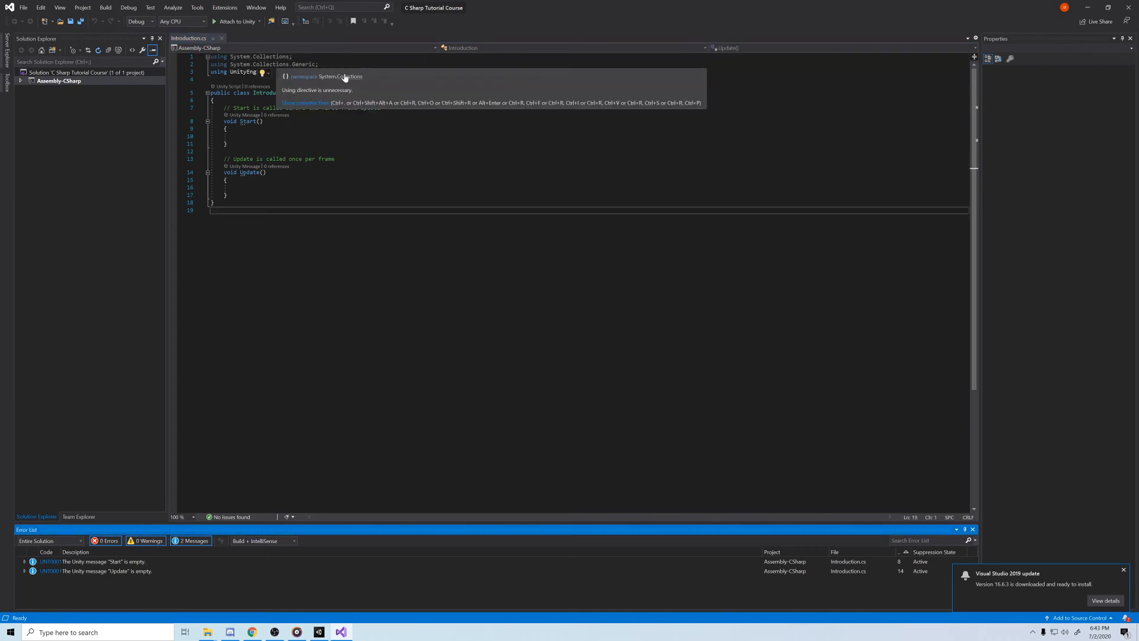
Step: Examine the Introduction script's using directives, class name and MonoBehaviour base class
click(321, 64)
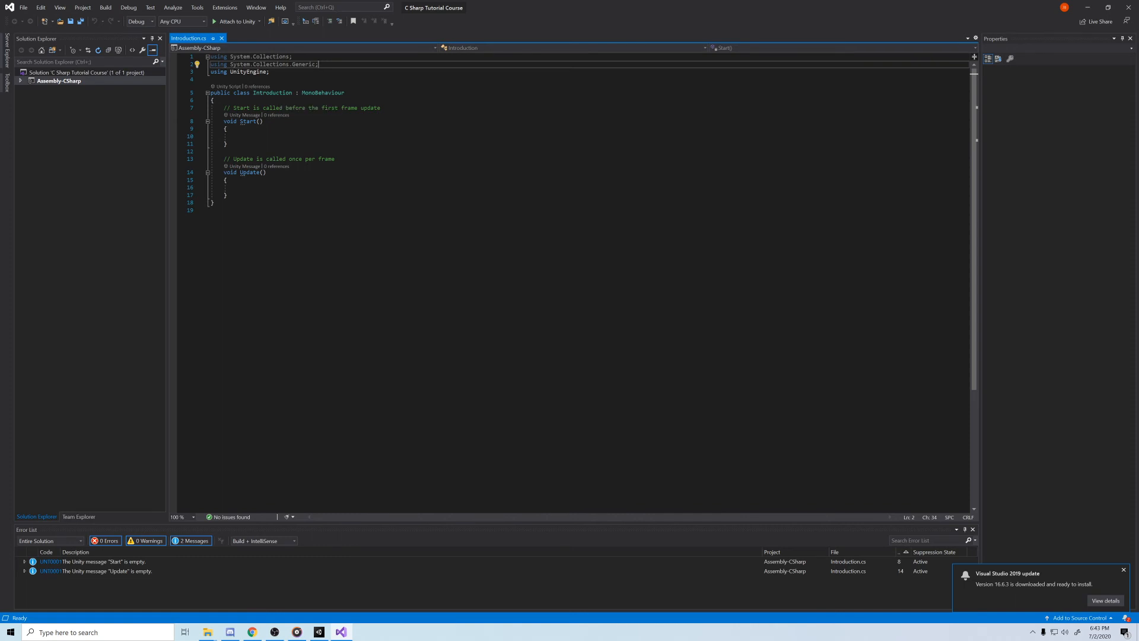
click(270, 72)
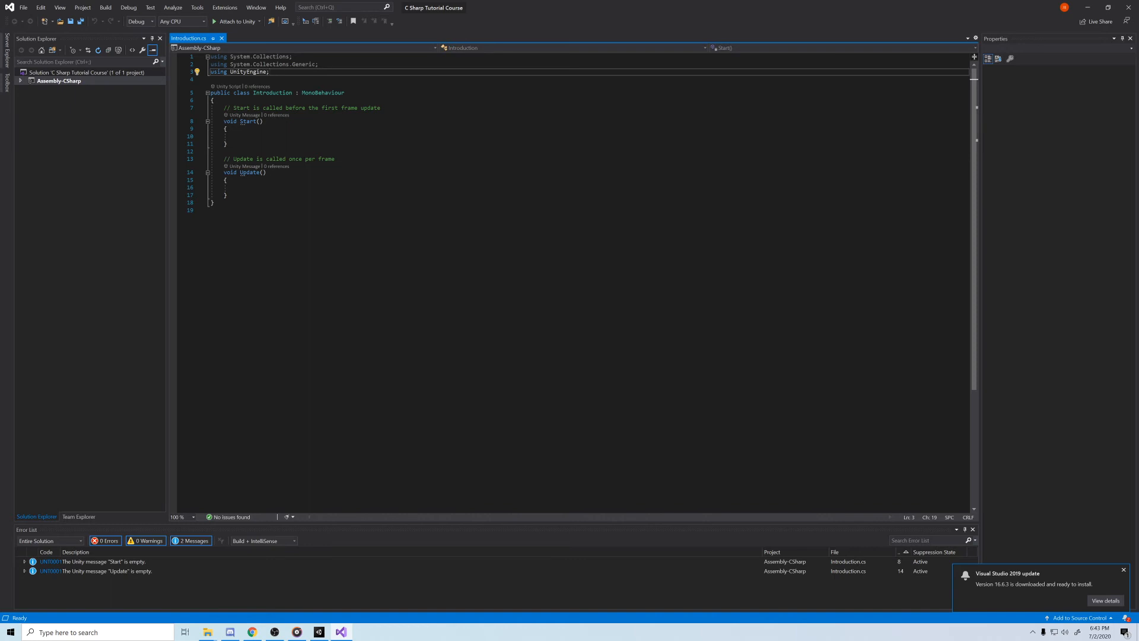
click(294, 94)
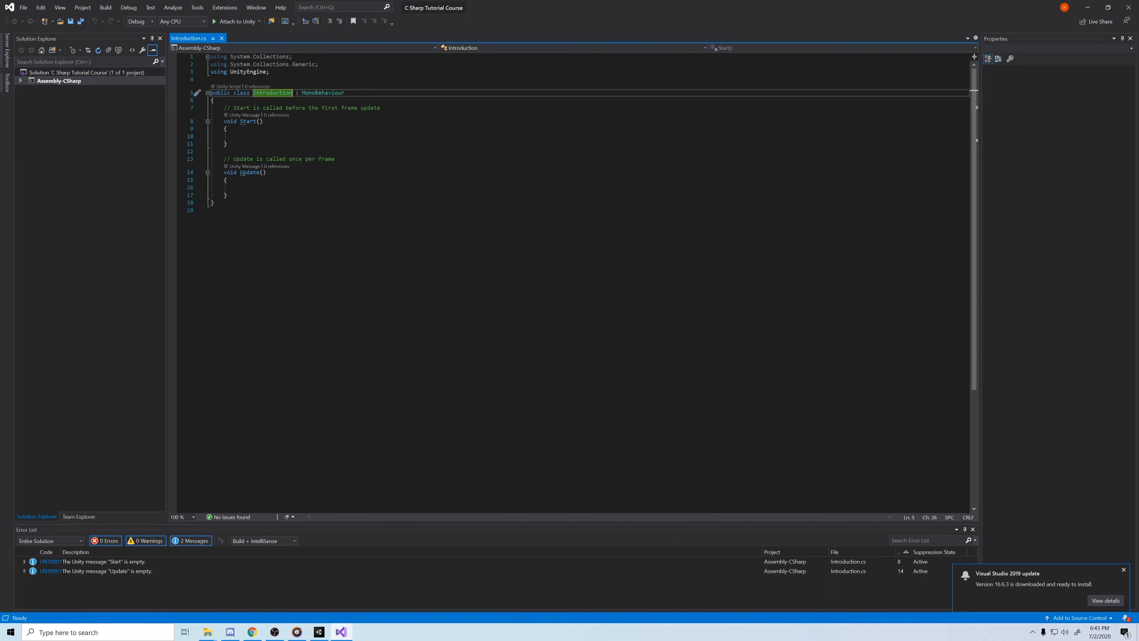
double_click(324, 93)
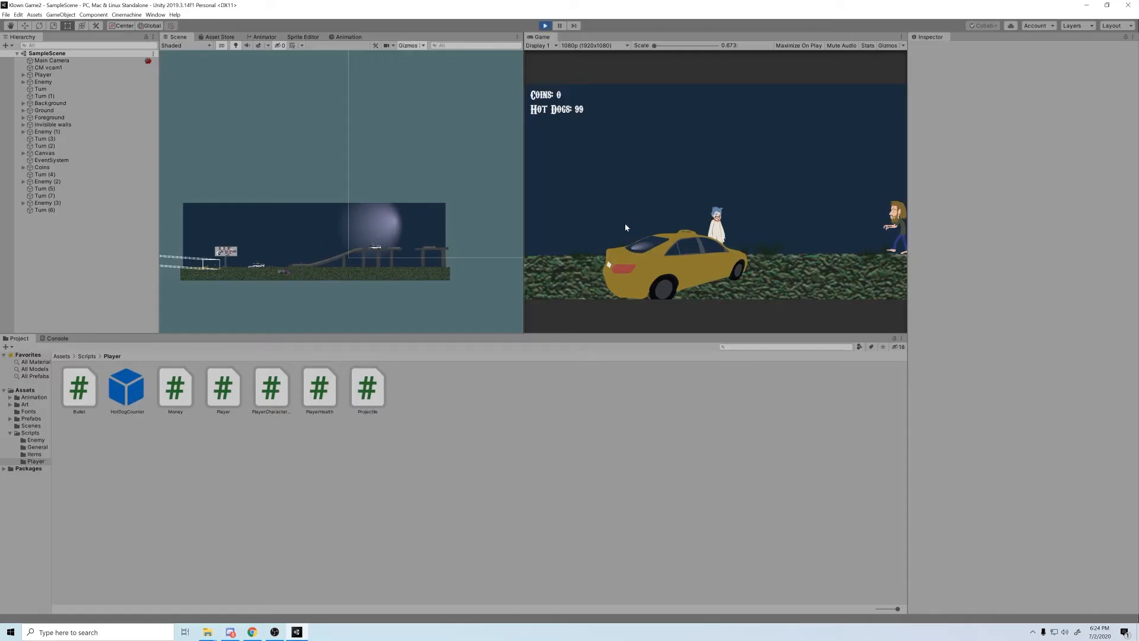
Step: Playtest Klown Game2 in Unity, running and jumping the clown across the level, collecting coins and throwing hot dogs at enemies
key(d)
click(624, 224)
key(d)
key(space)
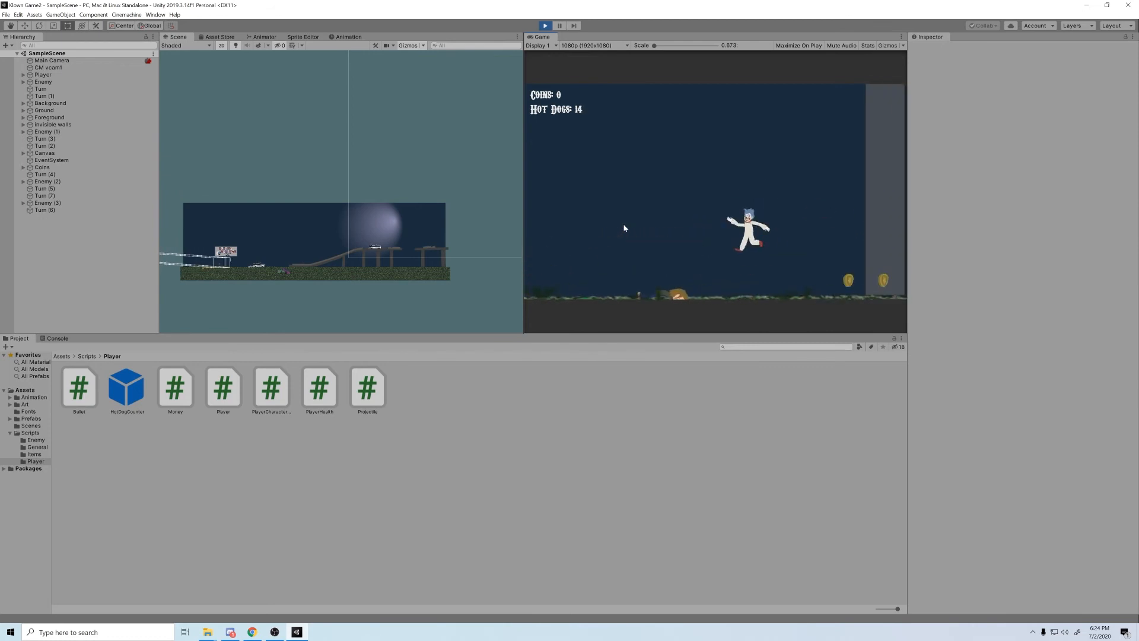
key(a)
key(d)
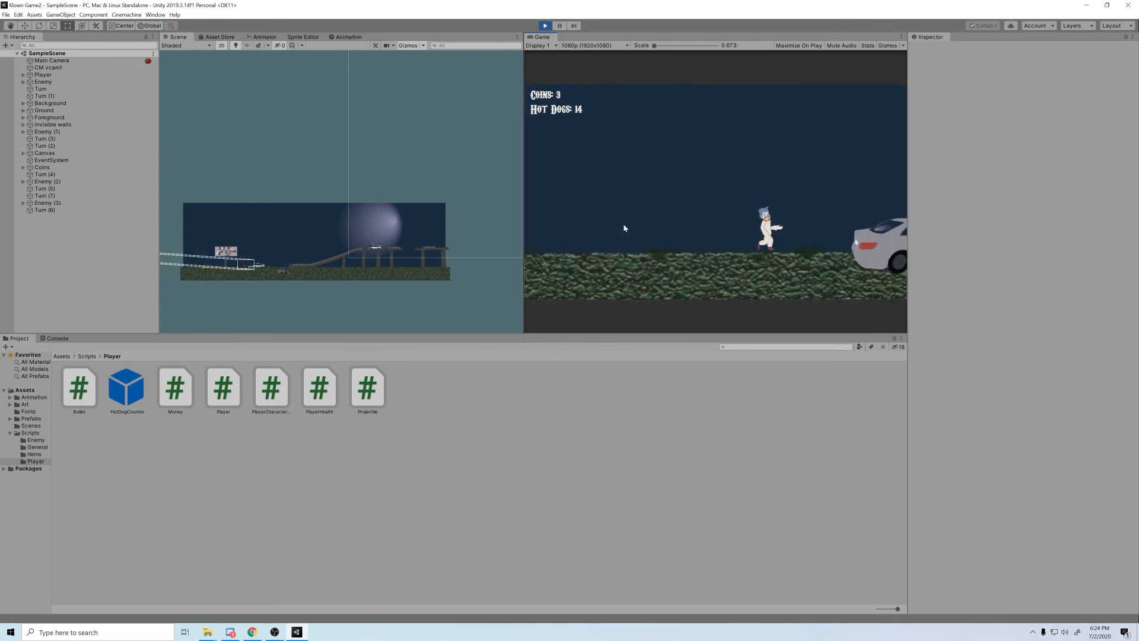
key(space)
click(623, 228)
click(624, 228)
click(624, 228)
click(624, 228)
click(624, 228)
key(space)
key(d)
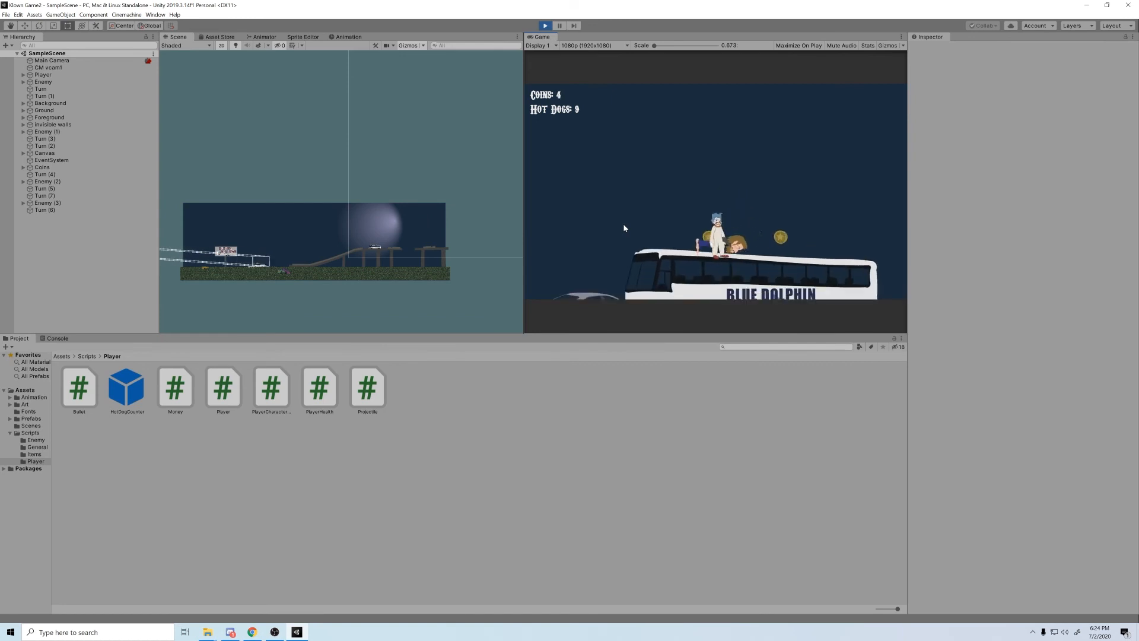
key(a)
key(d)
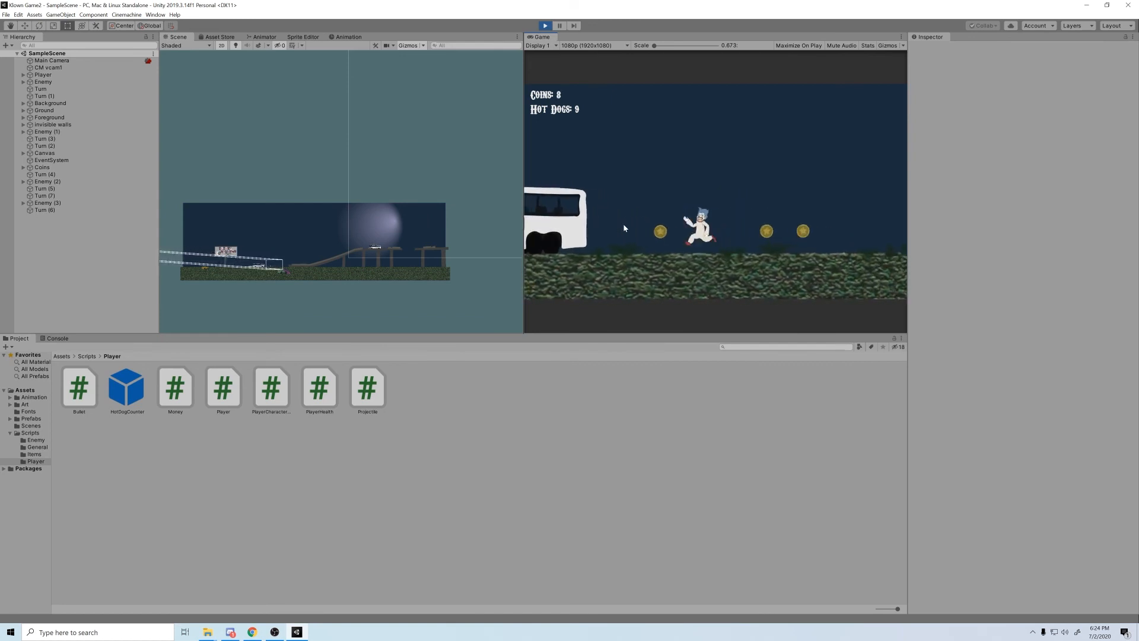
key(space)
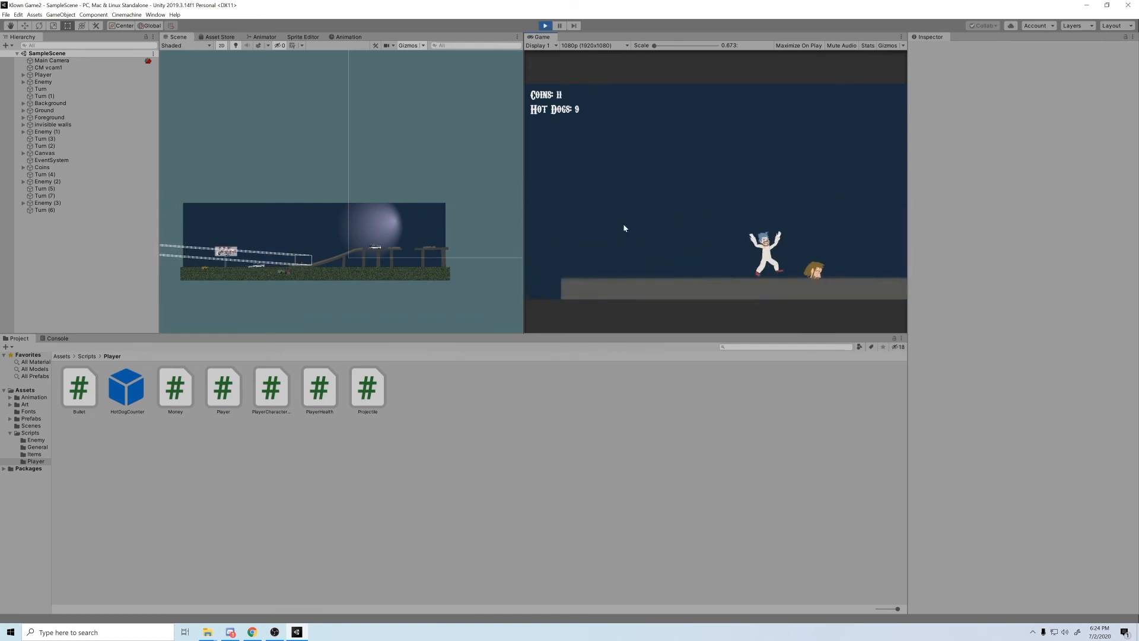
click(623, 228)
click(624, 228)
click(624, 228)
click(624, 228)
click(624, 228)
click(623, 228)
key(d)
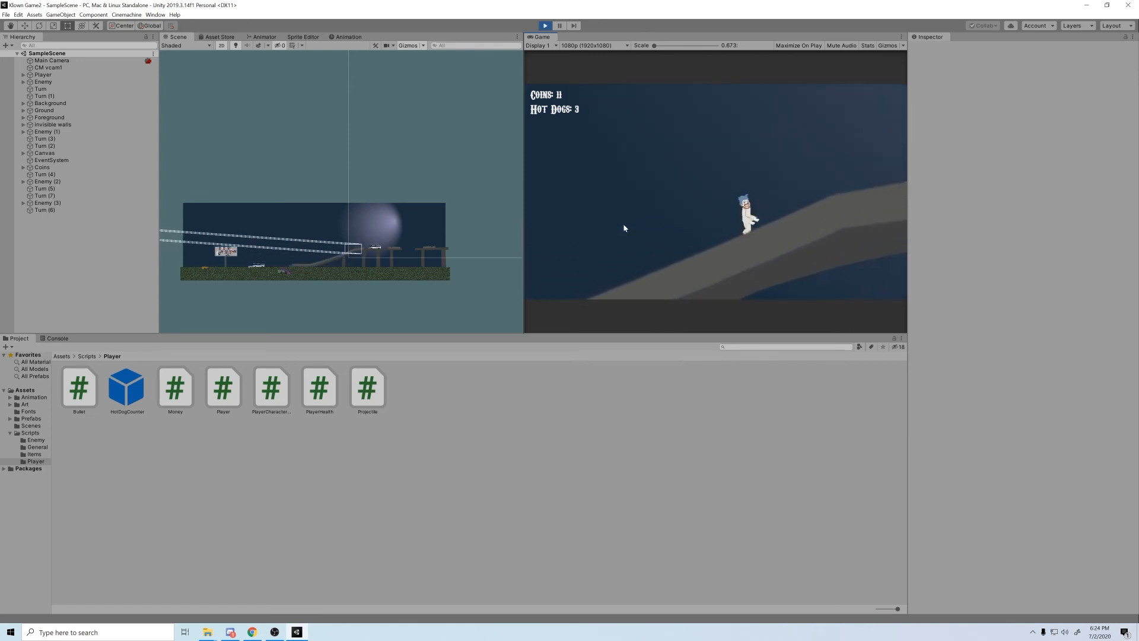
Step: Throw the last three hot dogs, jump onto the Blue Dolphin bus on the bridge and collect its coins around the enemy
key(space)
key(space)
click(624, 228)
click(624, 228)
click(623, 228)
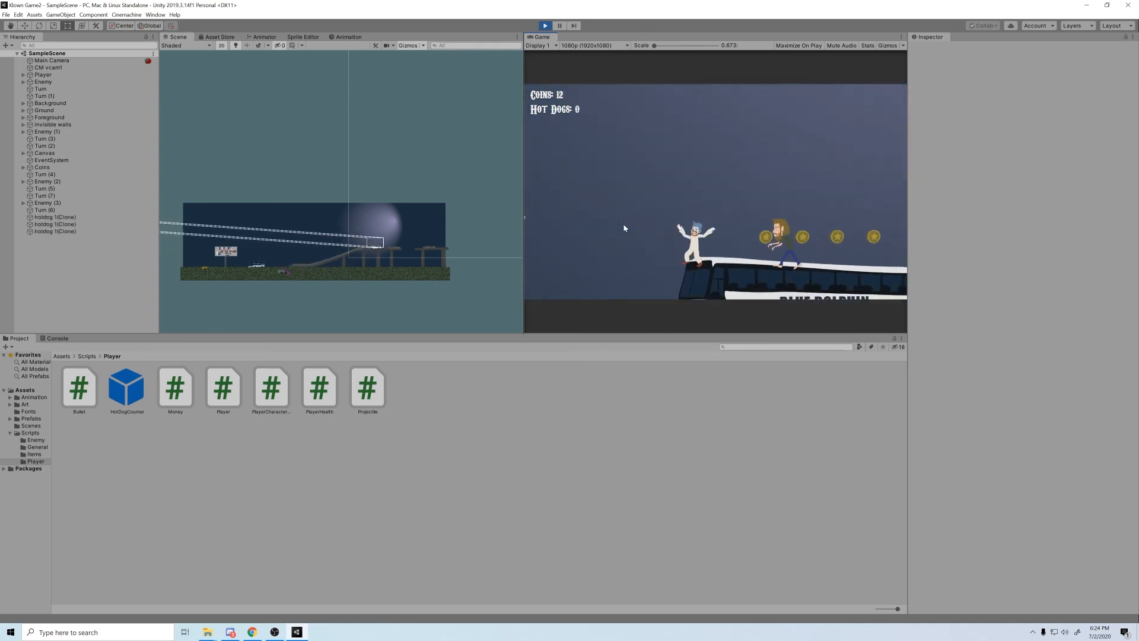
key(space)
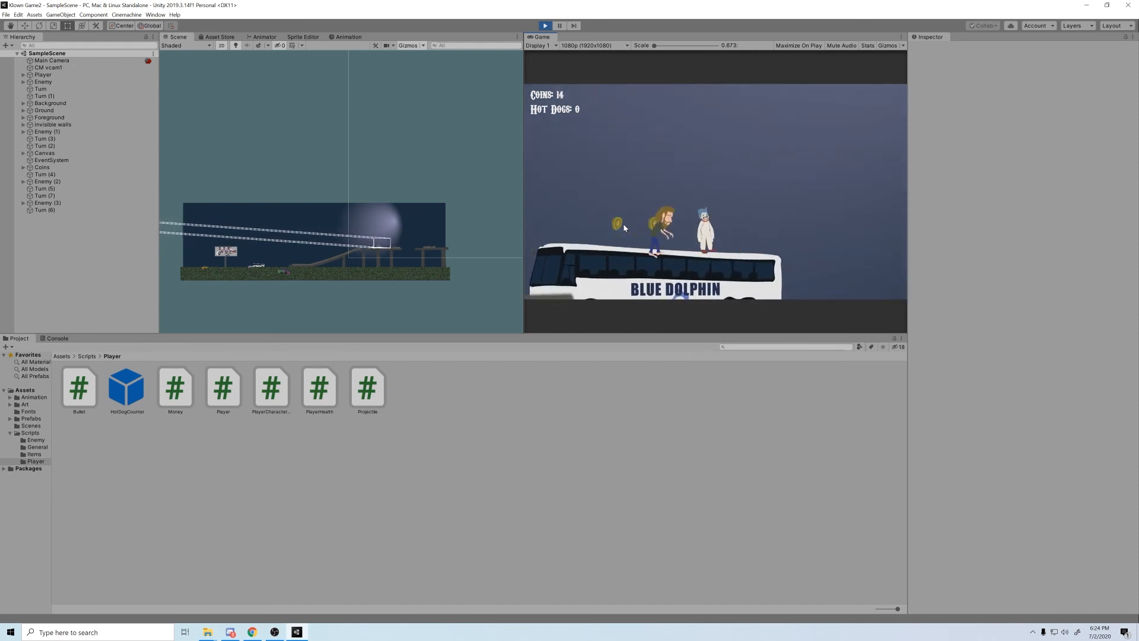
key(space)
key(a)
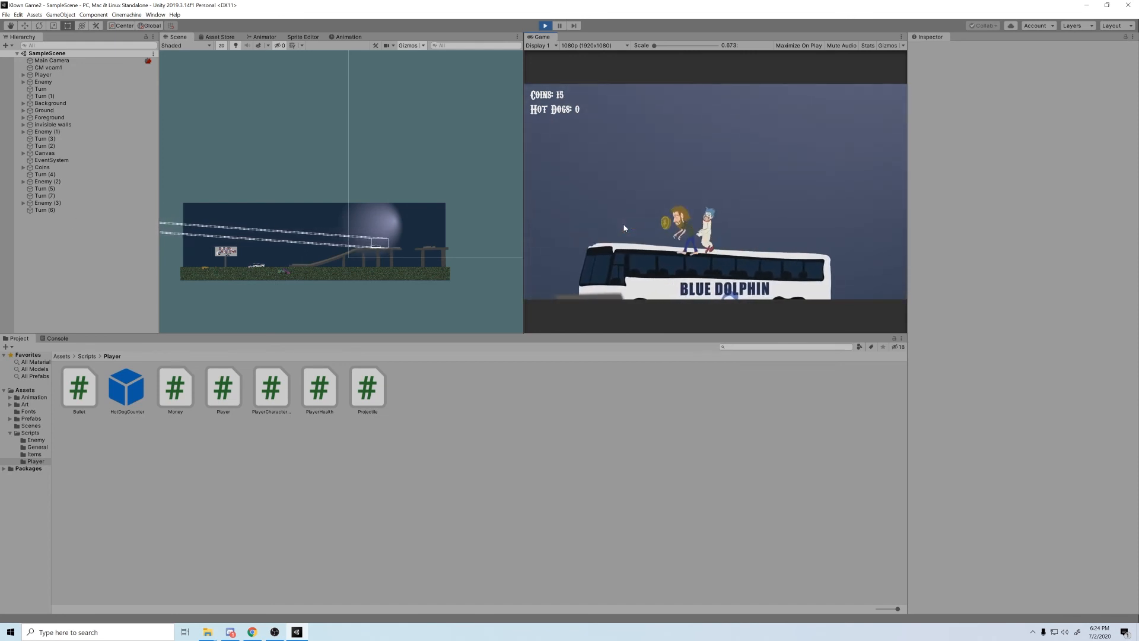
key(a)
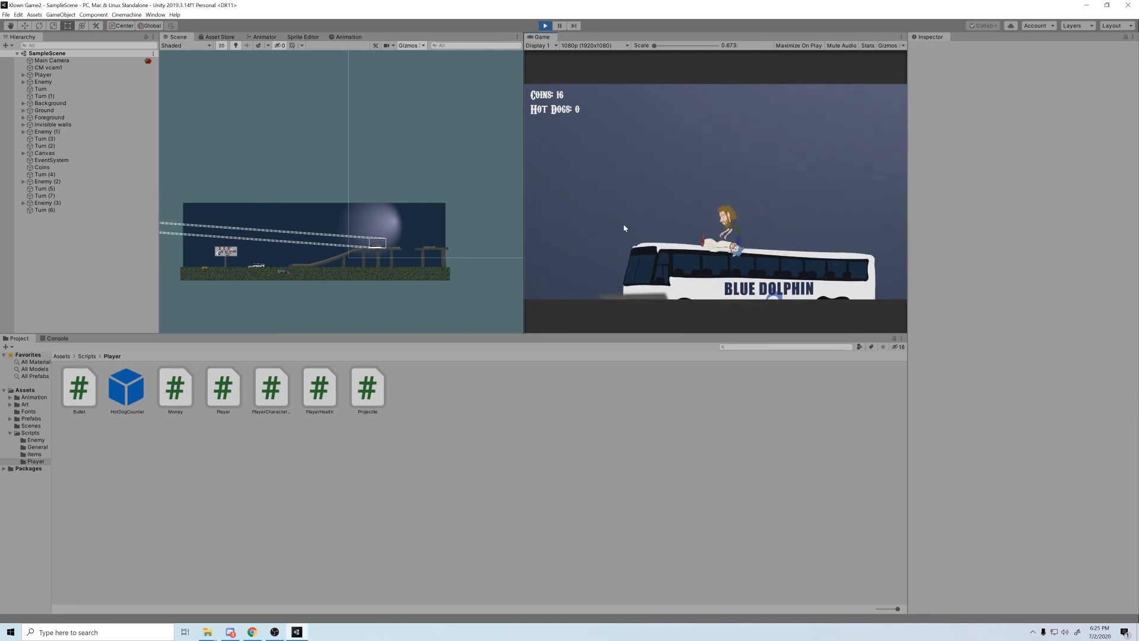
Step: Restart the playtest from the beginning of the level, throw hot dogs at the enemy near the taxi and run toward the first bus
click(545, 26)
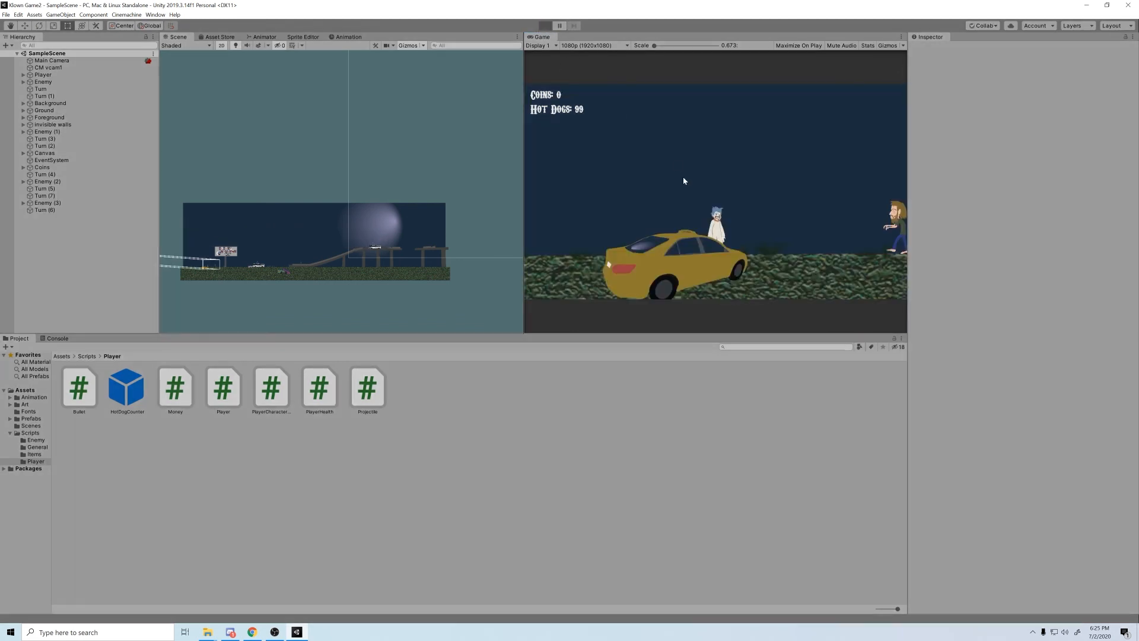
click(684, 185)
click(684, 185)
click(684, 185)
click(685, 186)
key(d)
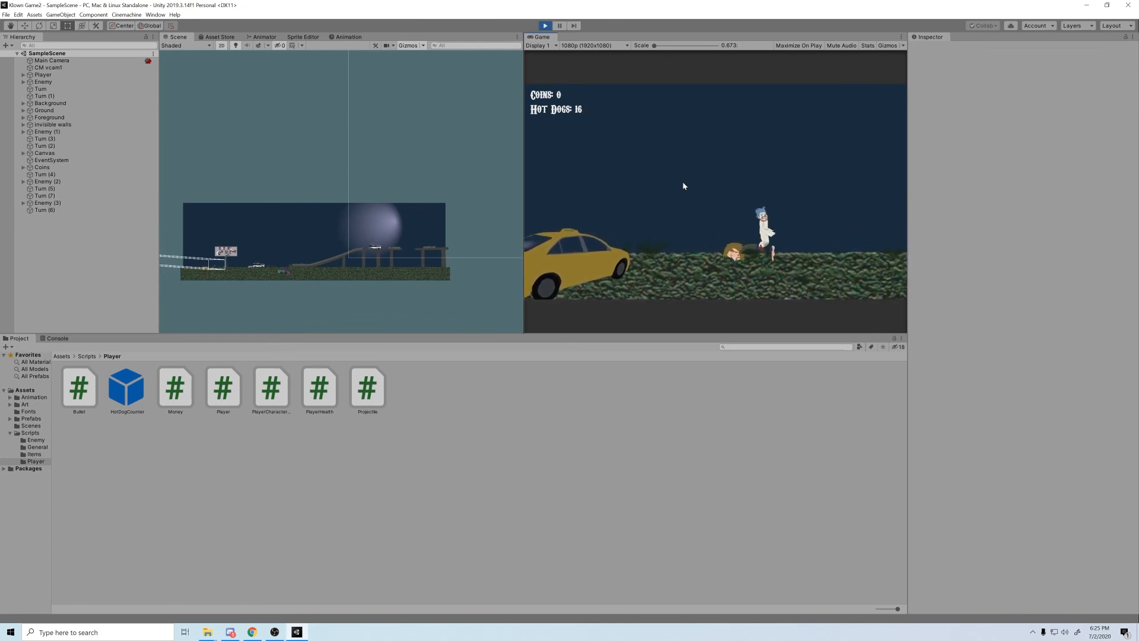
key(space)
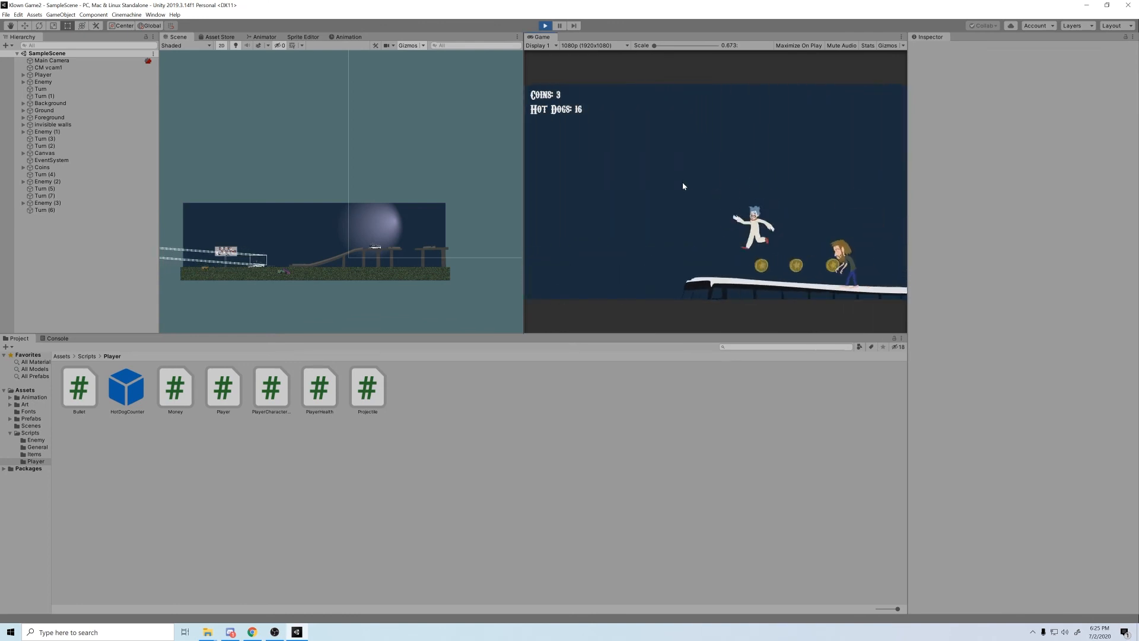
Step: Throw three hot dogs at the enemy on the first bus, collect the coins there and run on toward the ramp
click(683, 187)
click(683, 186)
click(683, 187)
key(d)
key(space)
key(a)
key(d)
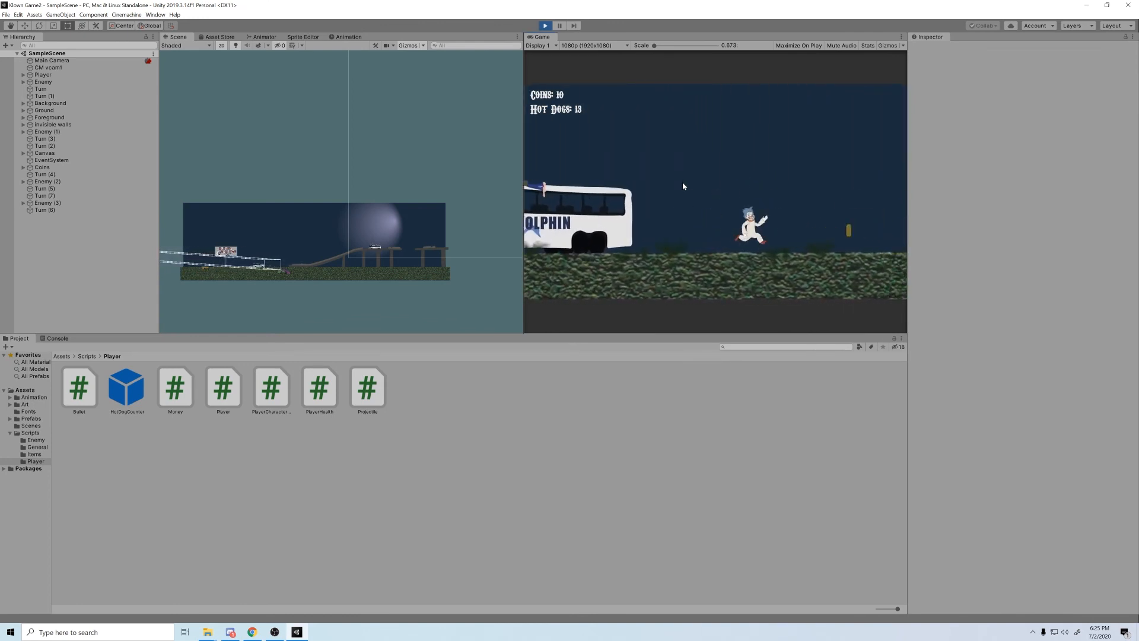
key(space)
key(space)
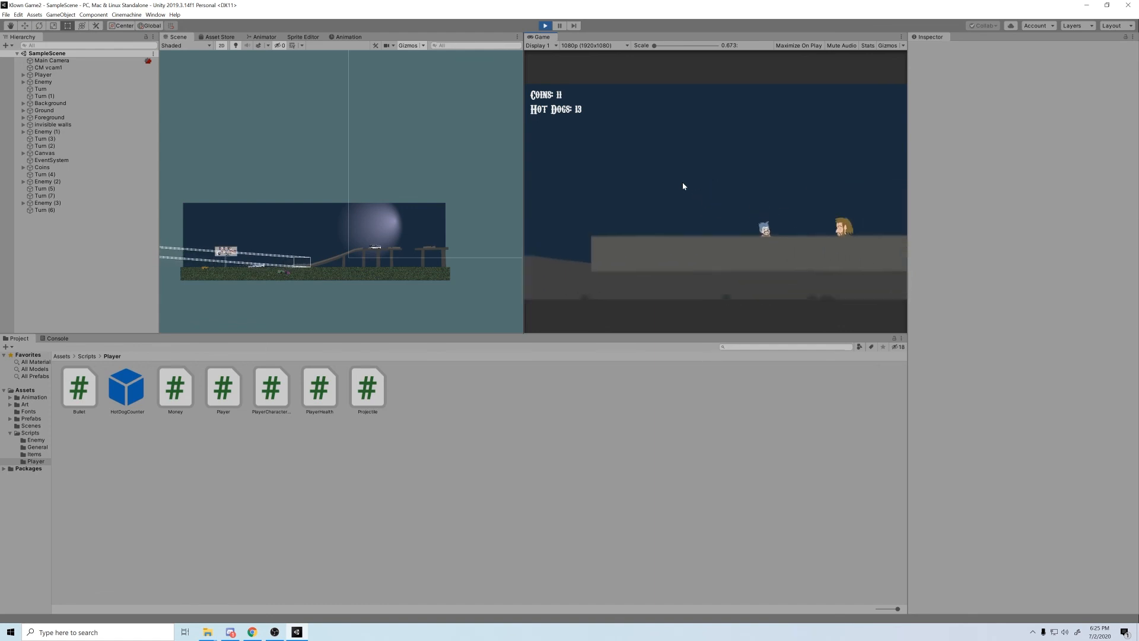
Step: Jump past the enemy at the foot of the ramp, turn back and throw four hot dogs at it
key(space)
key(d)
key(a)
click(683, 186)
click(683, 187)
click(683, 186)
click(683, 186)
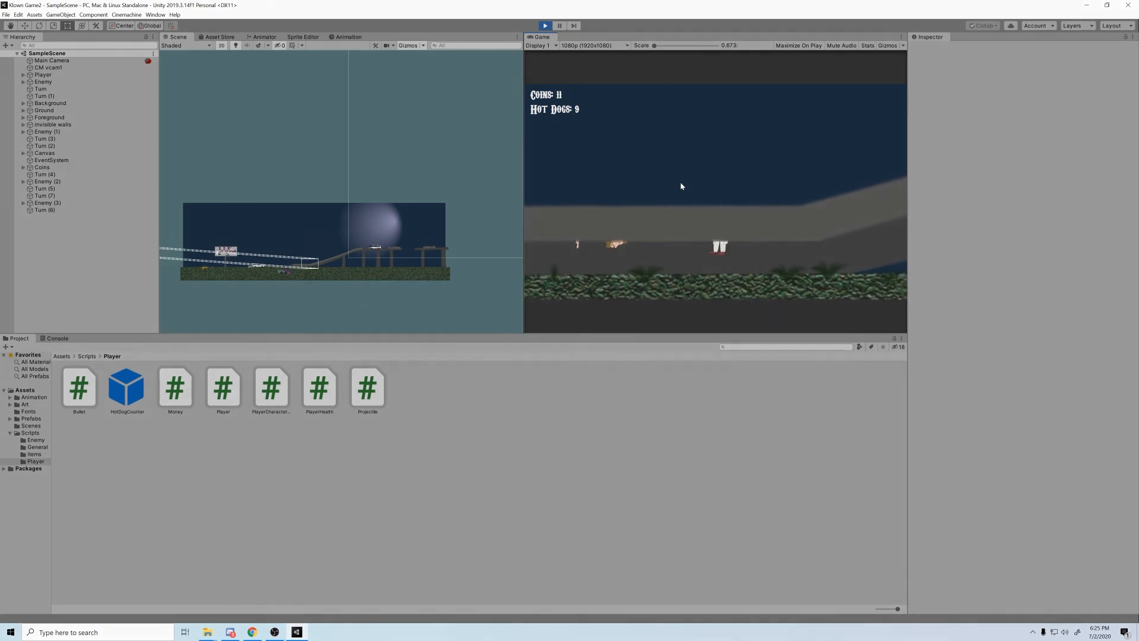
Step: Run and jump the clown up the ramp onto the bridge
key(space)
key(d)
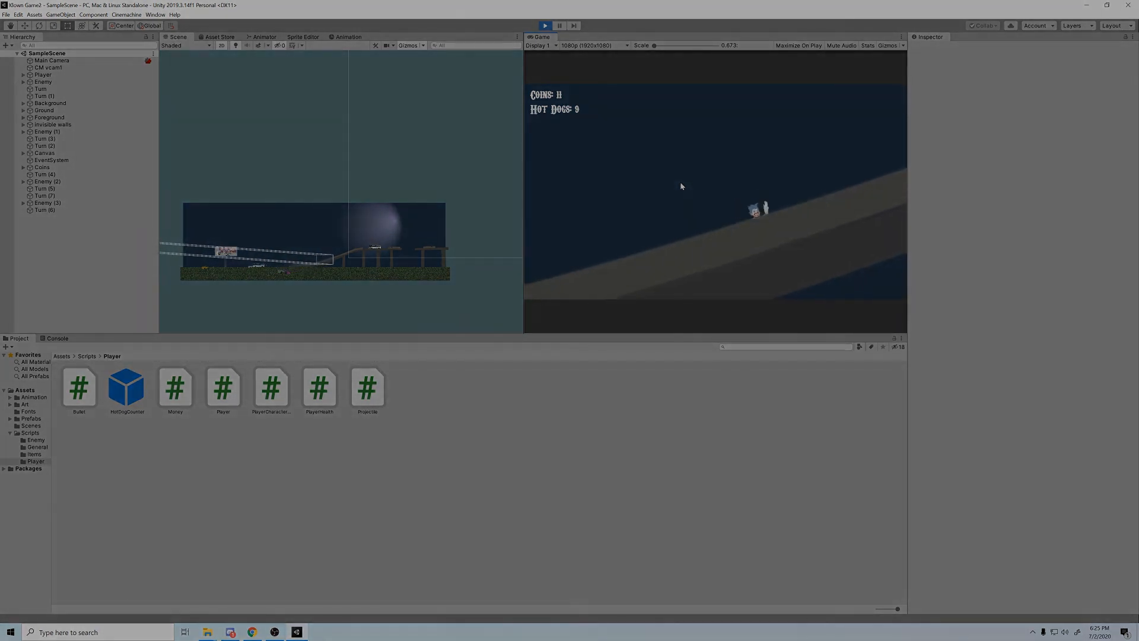
key(d)
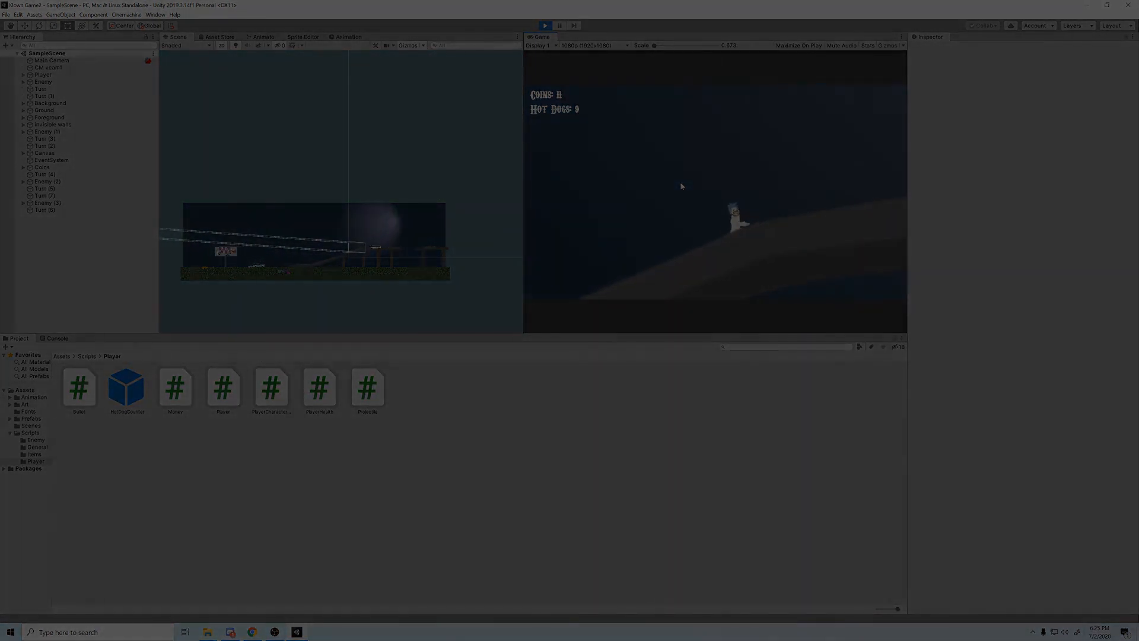
key(d)
key(space)
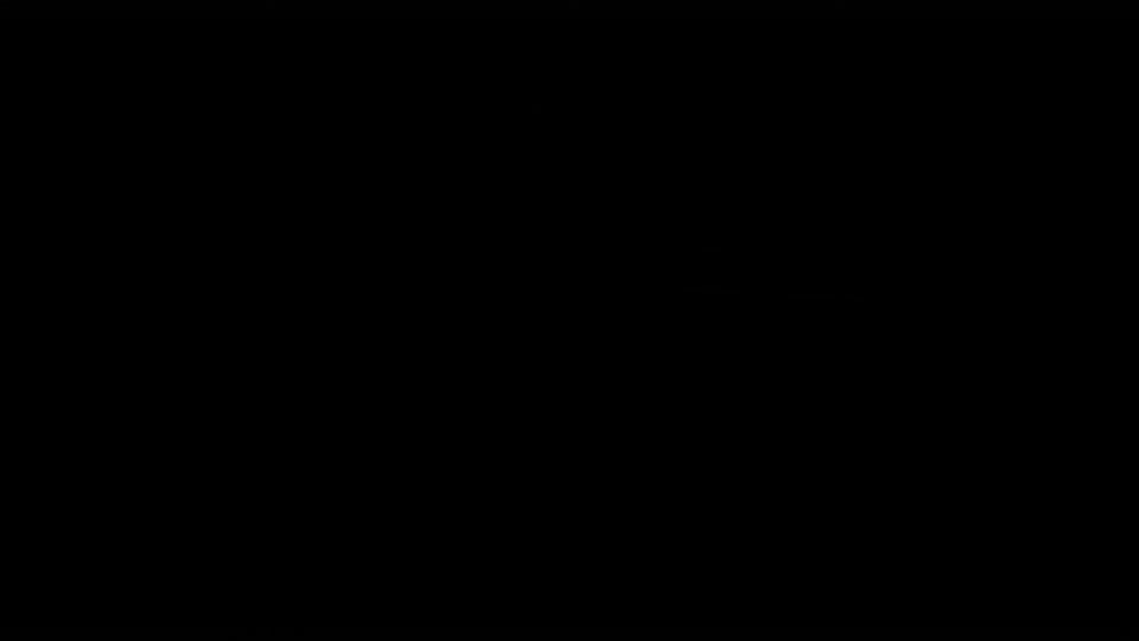